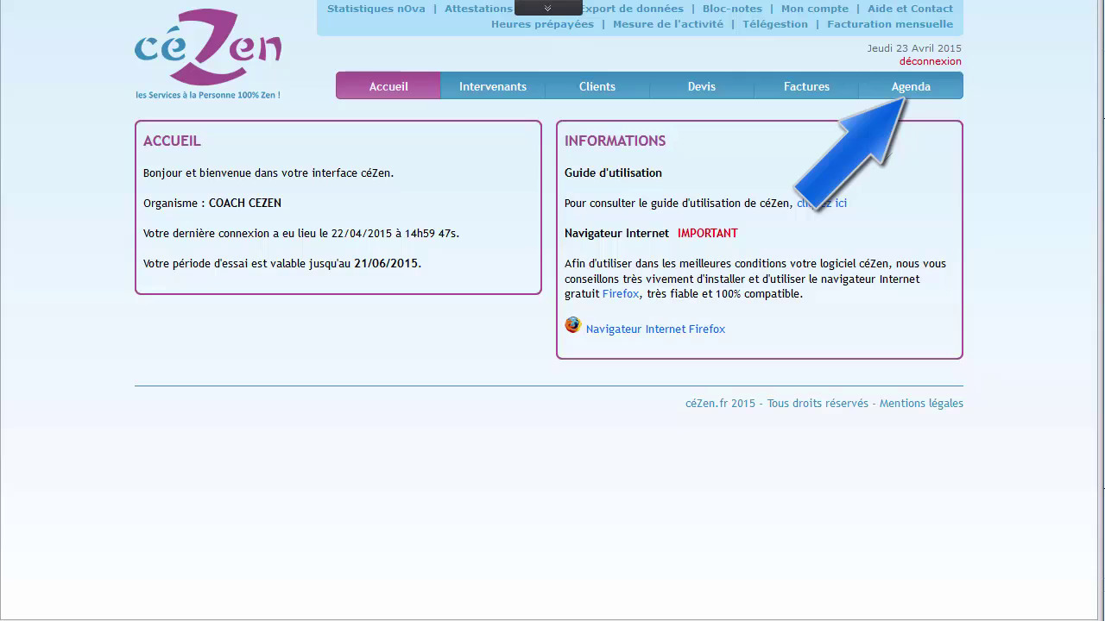
Open the agenda and compare its one-day view with the seven-day view, ending on seven days
{"action": "left_click", "coordinate": [920, 89]}
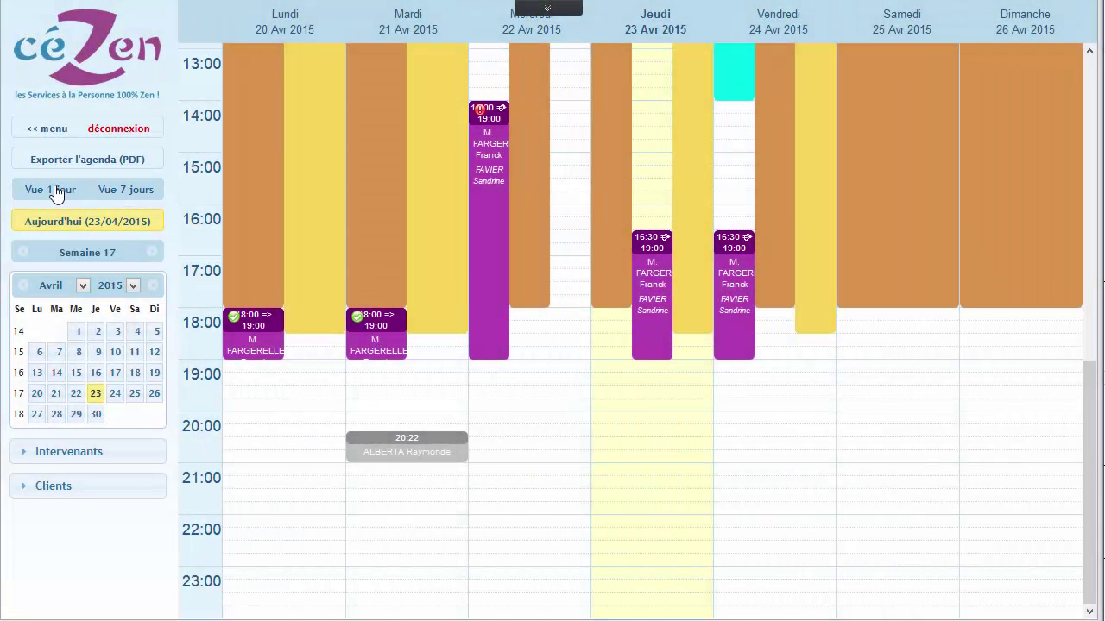
{"action": "left_click", "coordinate": [56, 194]}
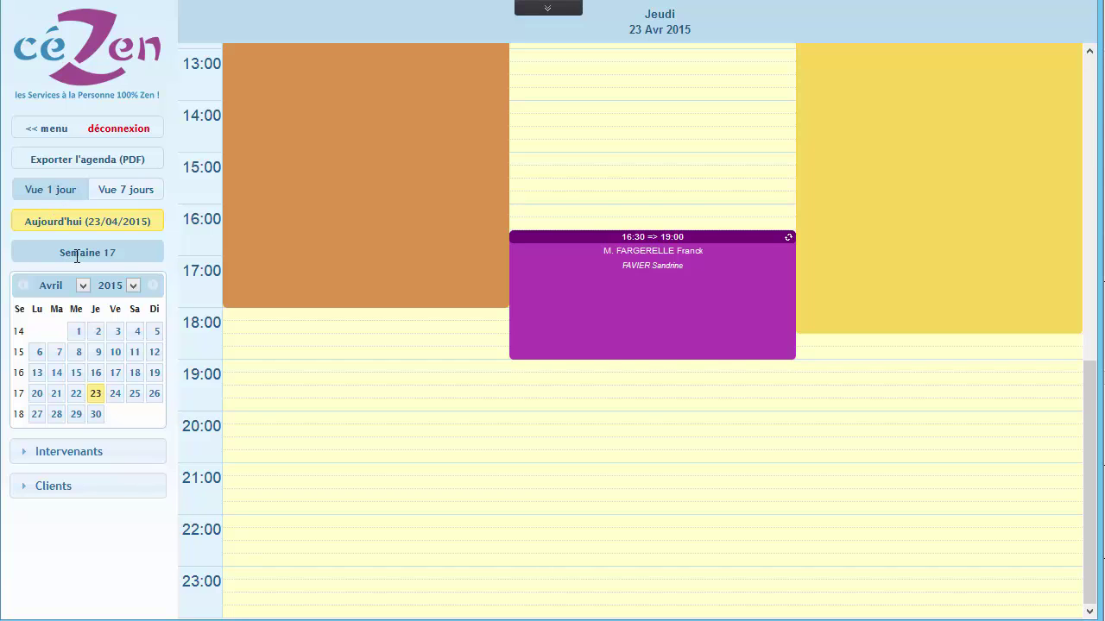
{"action": "left_click", "coordinate": [114, 191]}
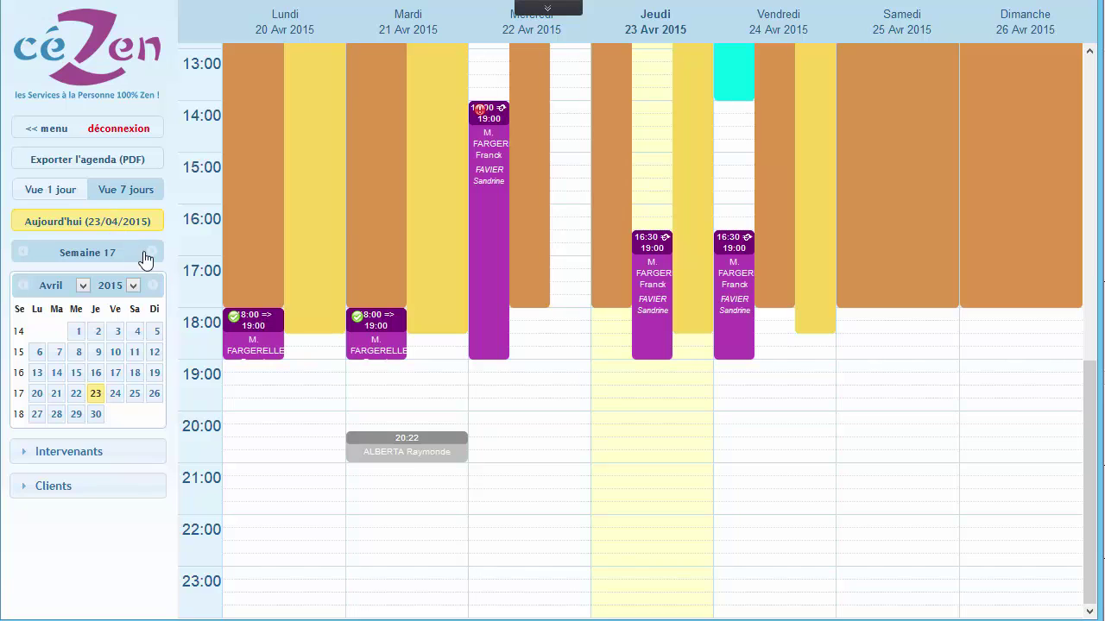
Browse the agenda forward to week 19, back to week 18 and forward again to week 19
{"action": "left_click", "coordinate": [151, 253]}
{"action": "left_click", "coordinate": [151, 253]}
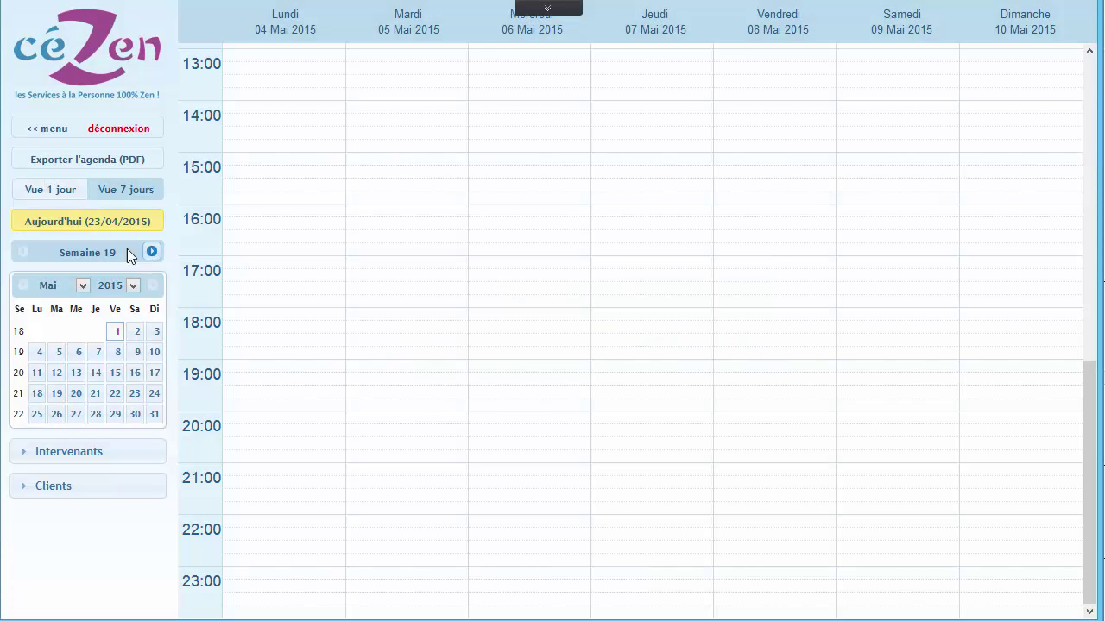
{"action": "left_click", "coordinate": [23, 253]}
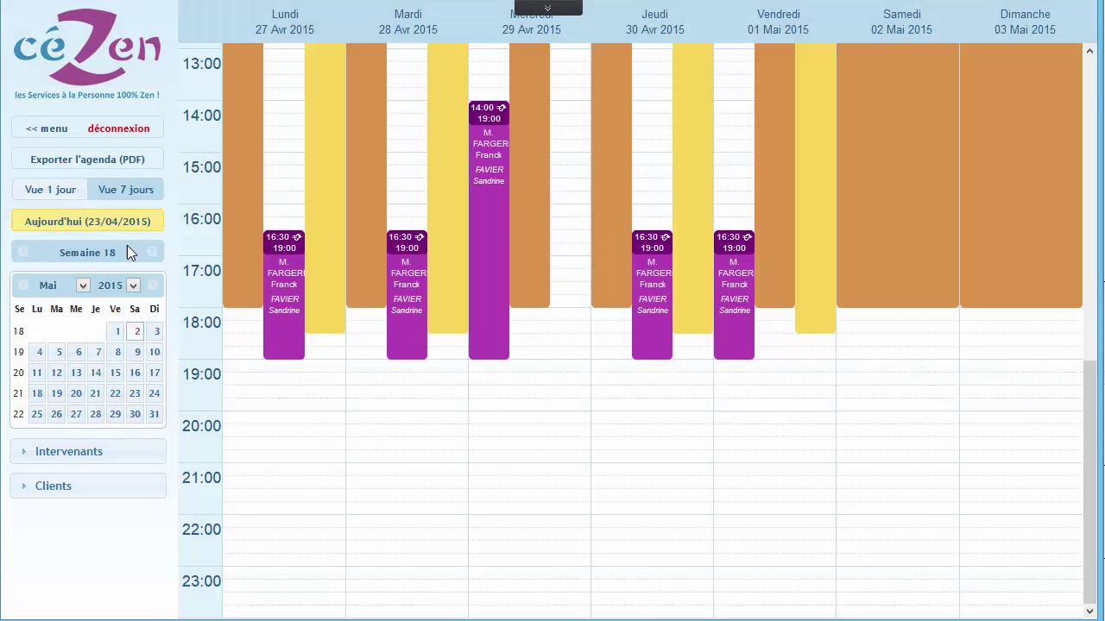
{"action": "left_click", "coordinate": [151, 253]}
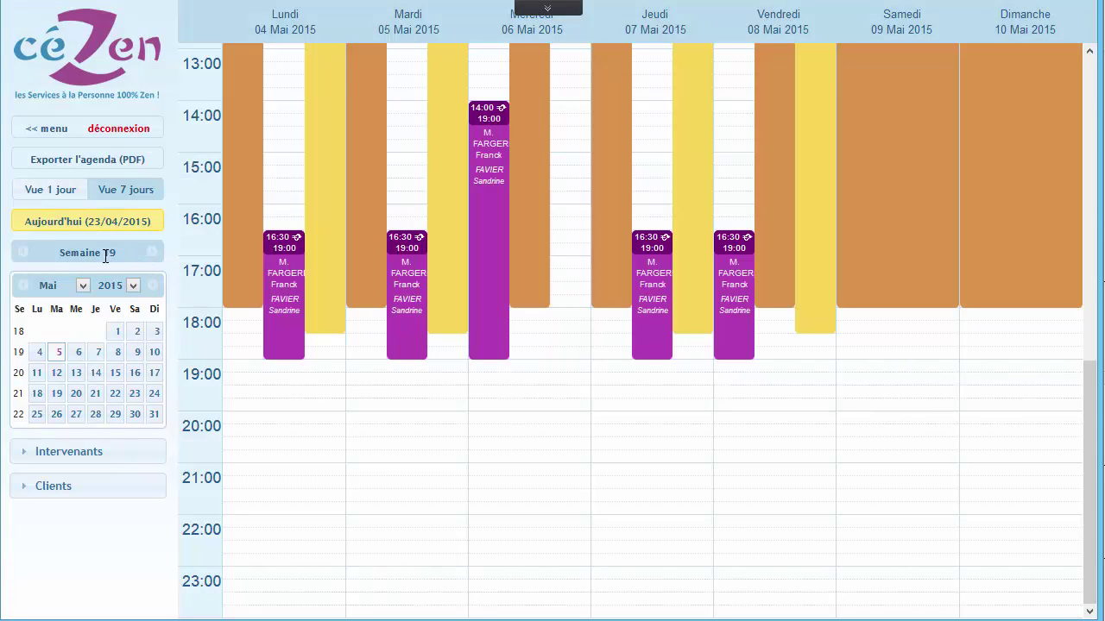
Jump the agenda's calendar to Février, Janvier and the year 2014, and return to today's date
{"action": "left_click", "coordinate": [53, 293]}
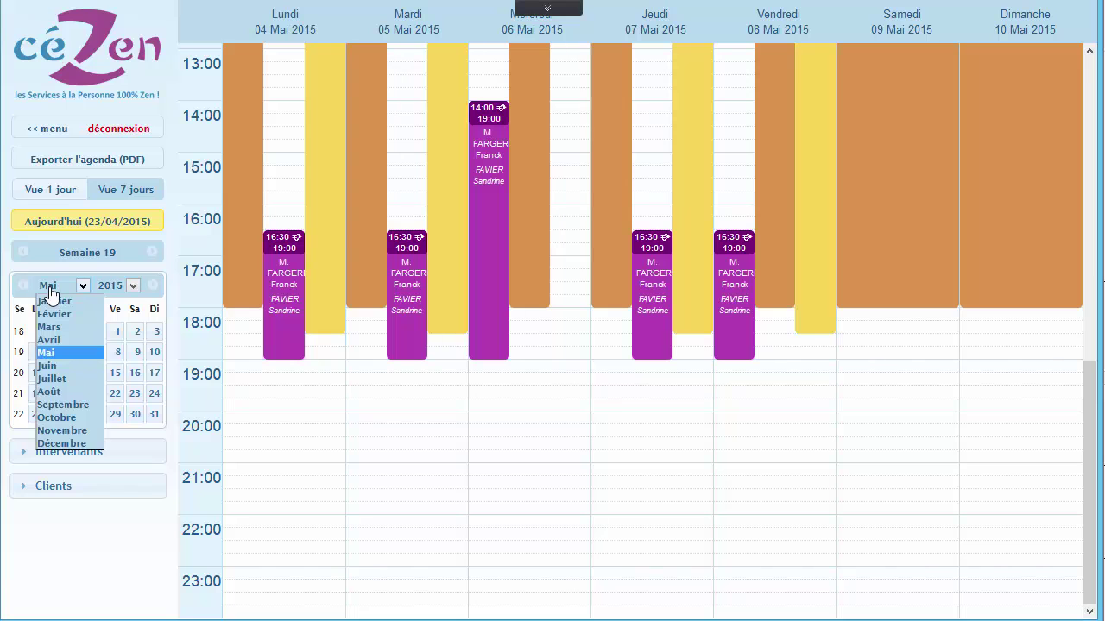
{"action": "left_click", "coordinate": [50, 314]}
{"action": "left_click", "coordinate": [57, 291]}
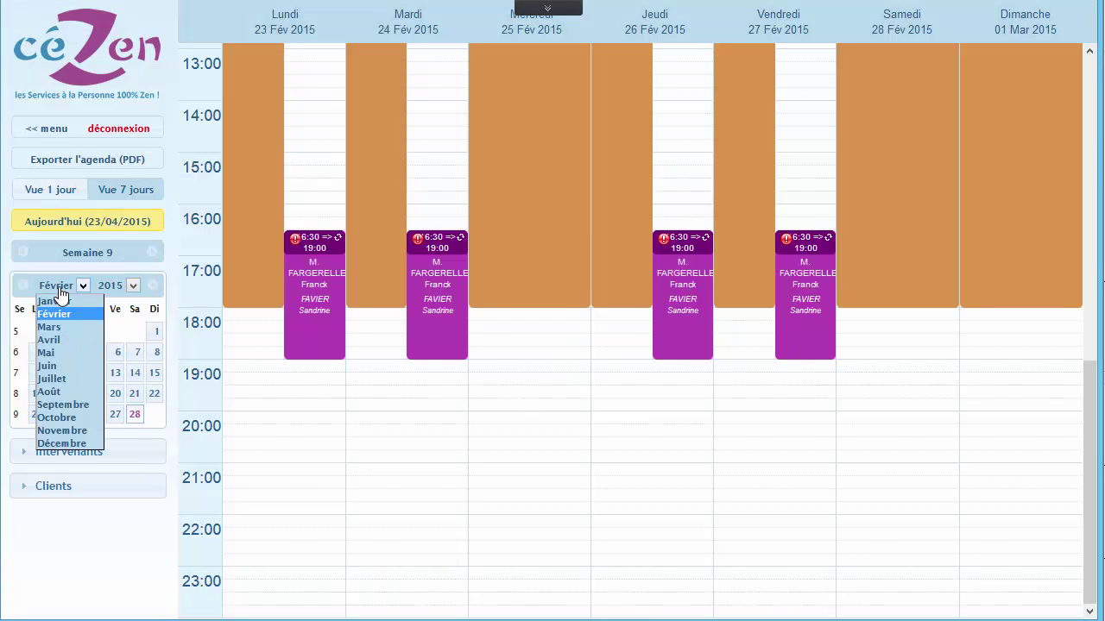
{"action": "left_click", "coordinate": [61, 300]}
{"action": "left_click", "coordinate": [107, 294]}
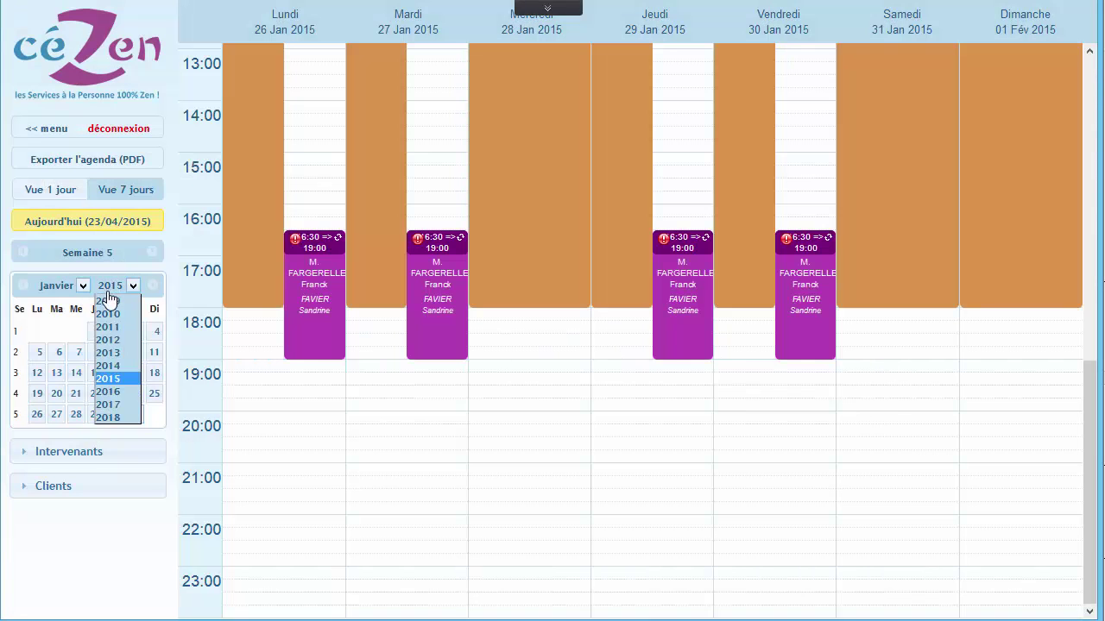
{"action": "left_click", "coordinate": [117, 373]}
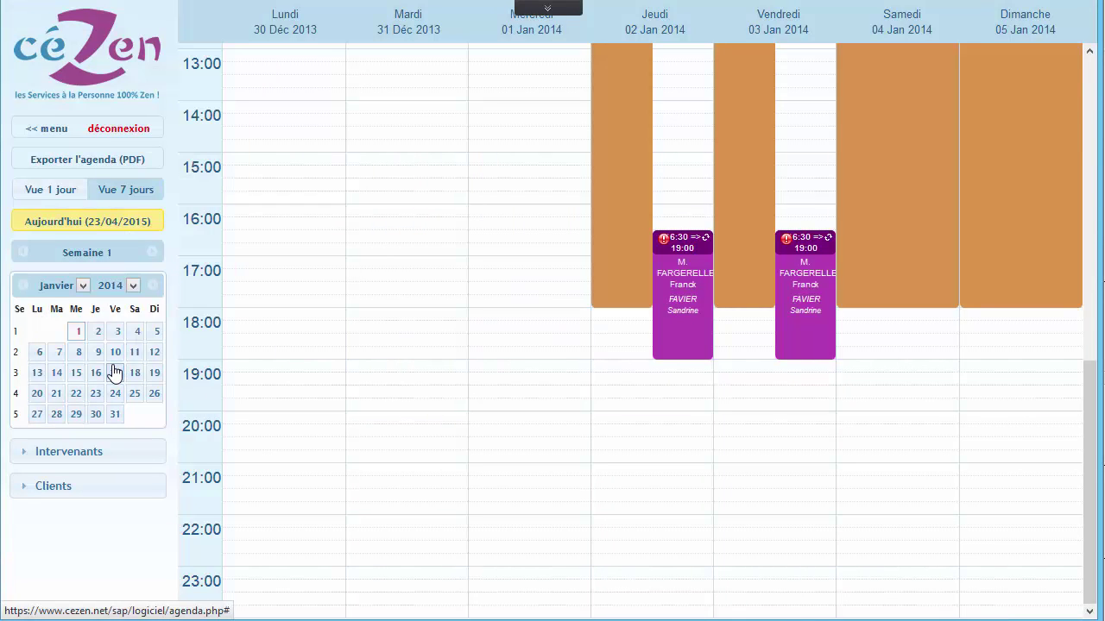
{"action": "left_click", "coordinate": [76, 224]}
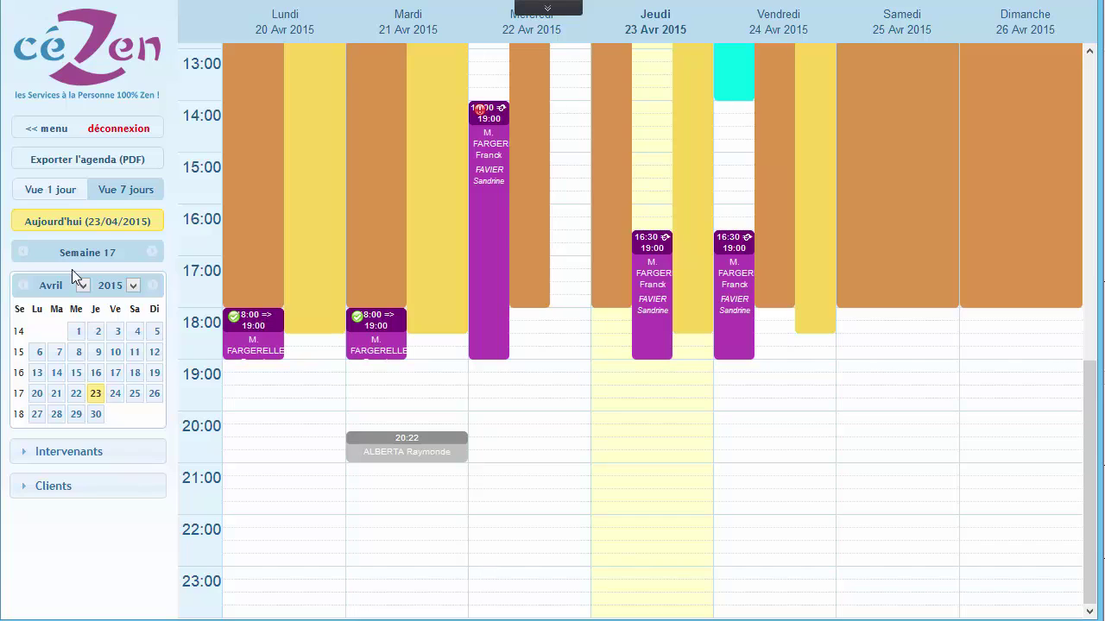
Expand the Intervenants list and search for staff available on 23 Avril 2015 from 17:00 to 18:00, closing the search after viewing it
{"action": "left_click", "coordinate": [53, 455]}
{"action": "scroll", "coordinate": [76, 456], "scroll_direction": "down", "scroll_amount": 2}
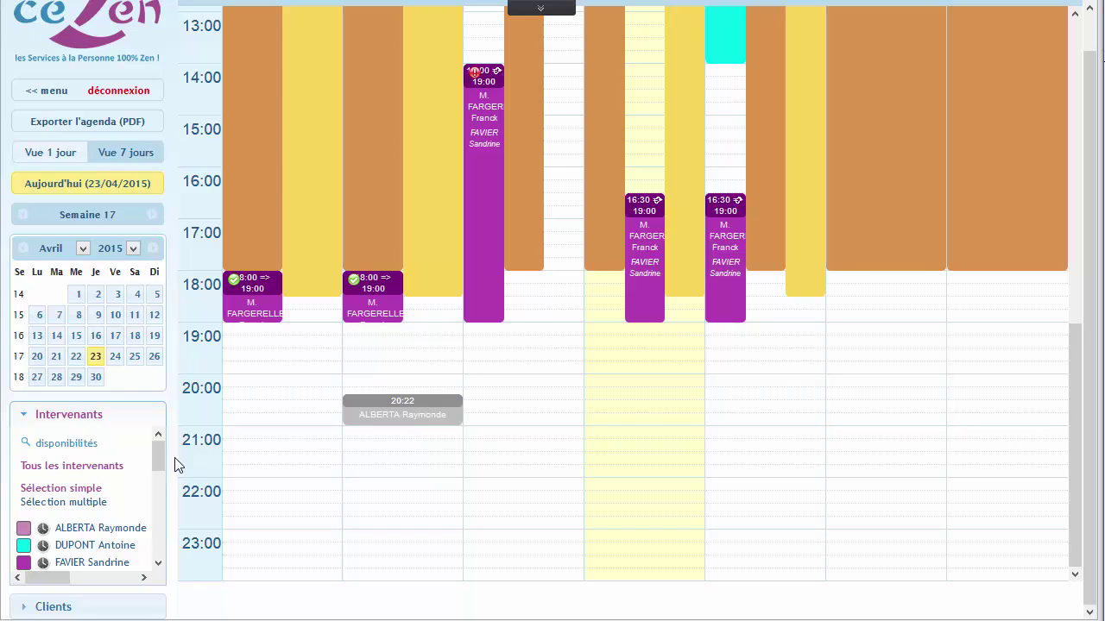
{"action": "left_click", "coordinate": [65, 446]}
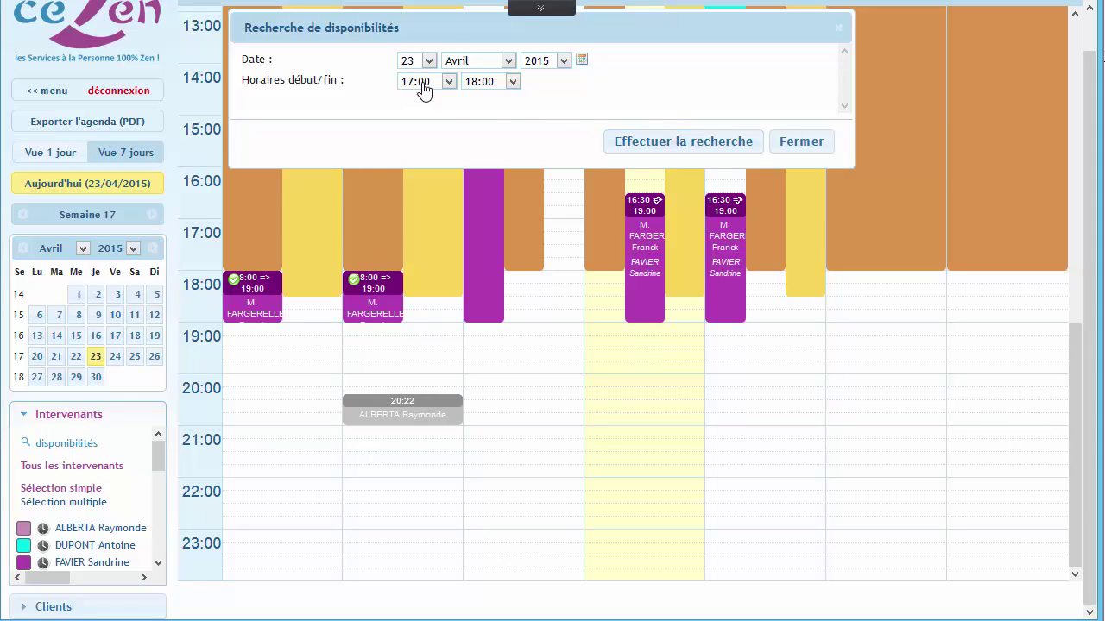
{"action": "left_click", "coordinate": [670, 149]}
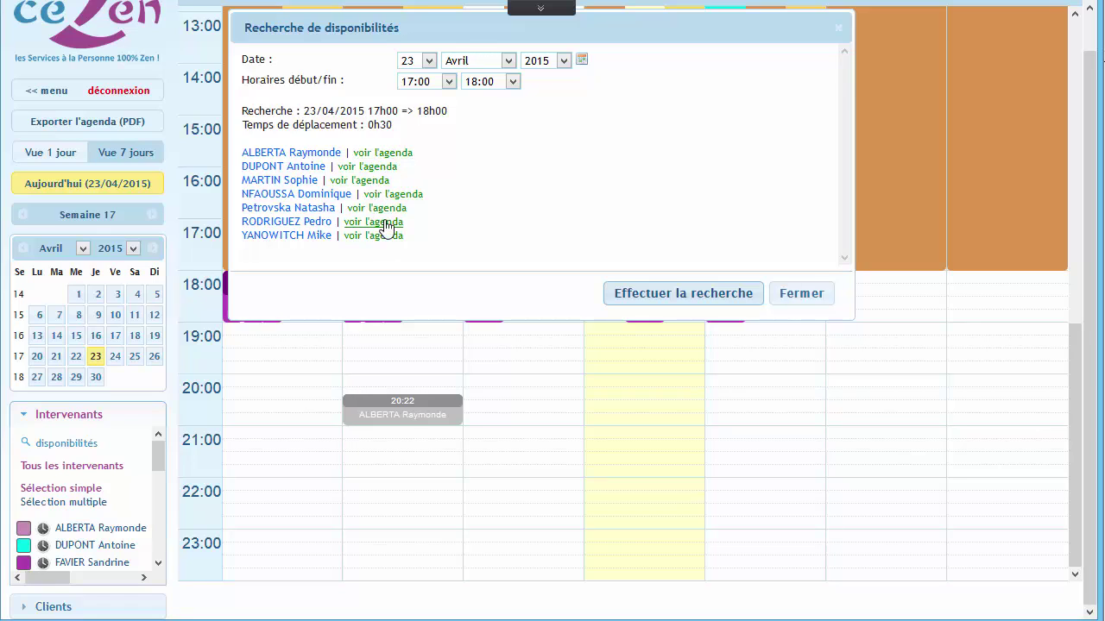
{"action": "left_click", "coordinate": [787, 295]}
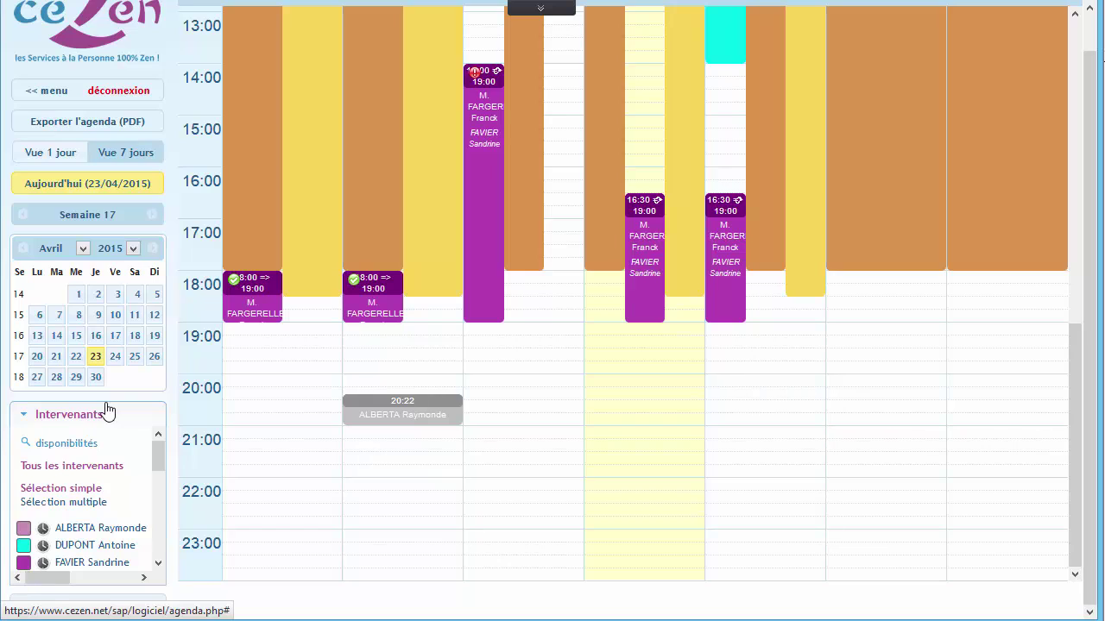
Filter the agenda to show only the appointments of the turquoise-coded intervenant
{"action": "left_click", "coordinate": [96, 509]}
{"action": "scroll", "coordinate": [123, 505], "scroll_direction": "down", "scroll_amount": 1}
{"action": "scroll", "coordinate": [123, 505], "scroll_direction": "down", "scroll_amount": 1}
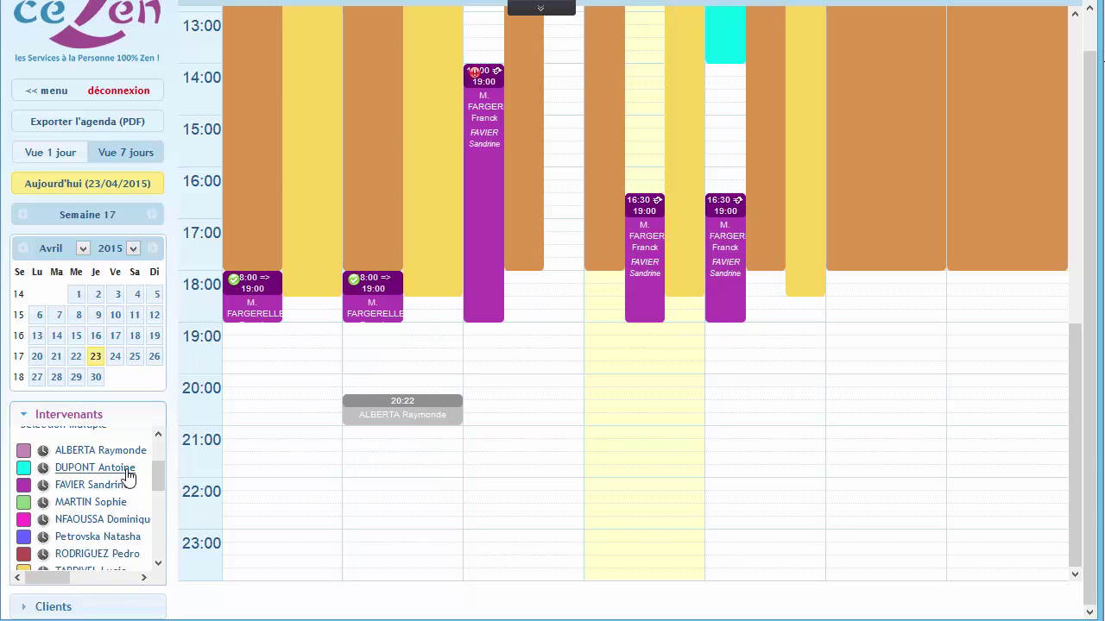
{"action": "left_click", "coordinate": [79, 475]}
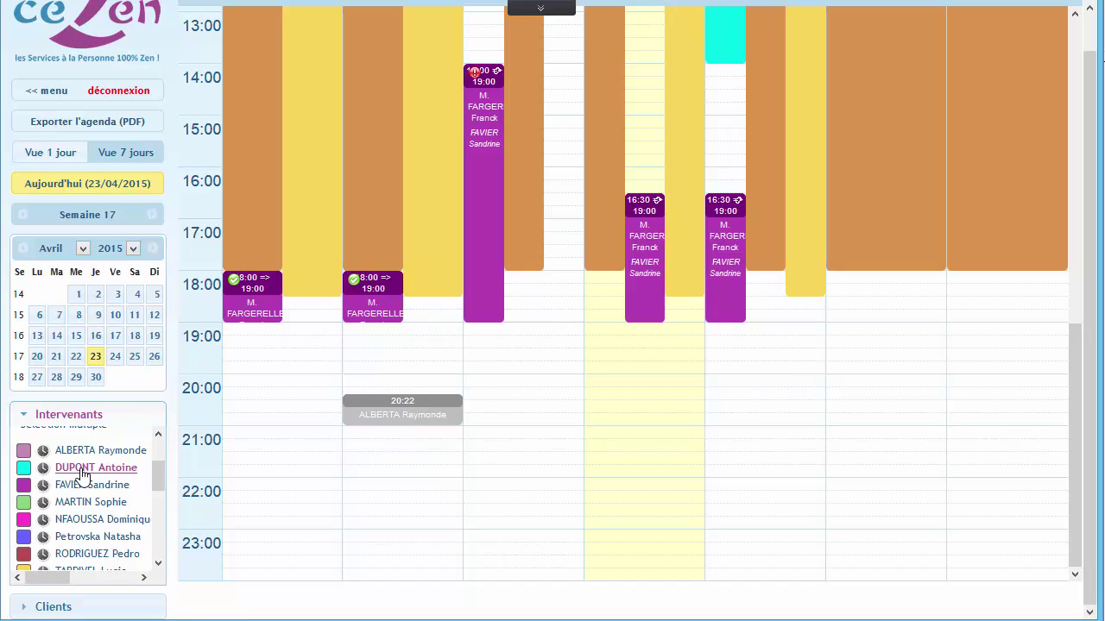
{"action": "scroll", "coordinate": [508, 508], "scroll_direction": "up", "scroll_amount": 5}
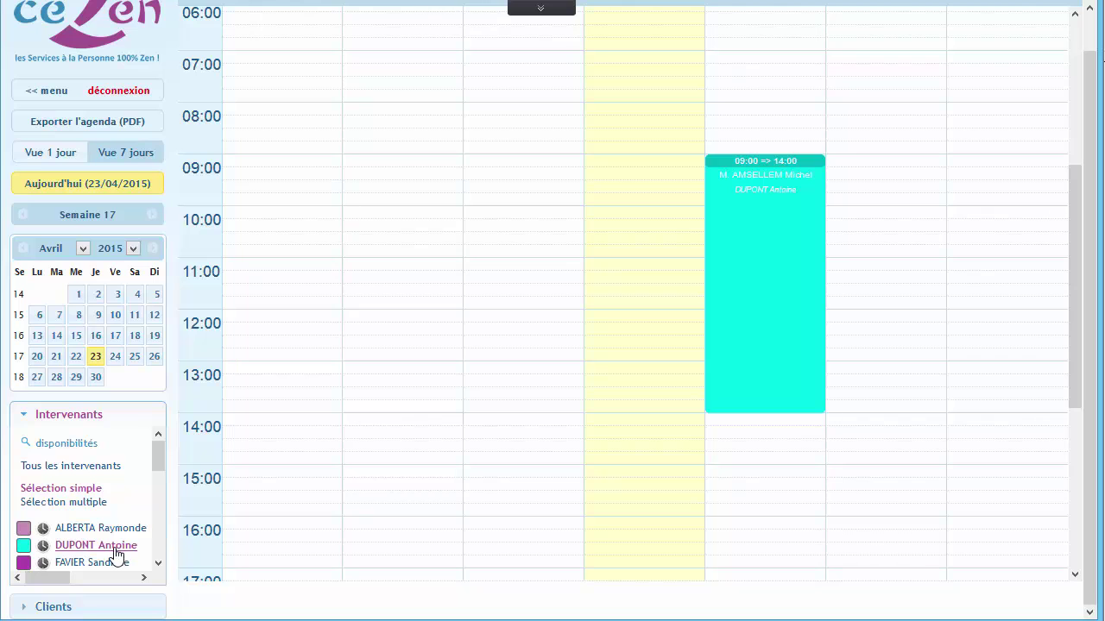
View the agenda colour choices for the turquoise-coded intervenant, keep the current colour and display all intervenants again
{"action": "left_click", "coordinate": [23, 549]}
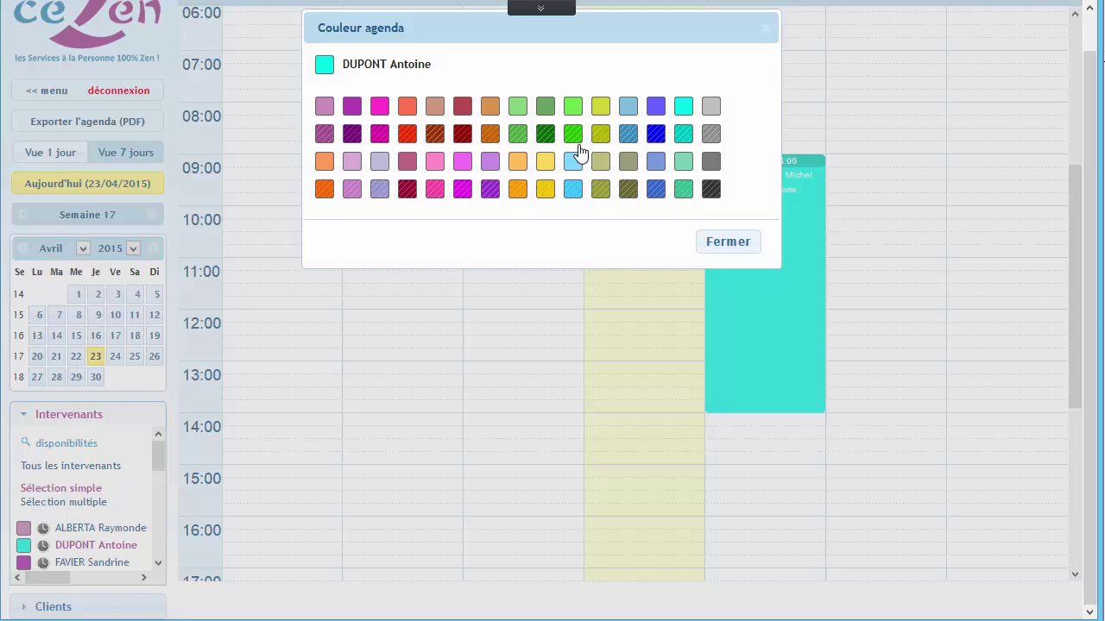
{"action": "left_click", "coordinate": [717, 245]}
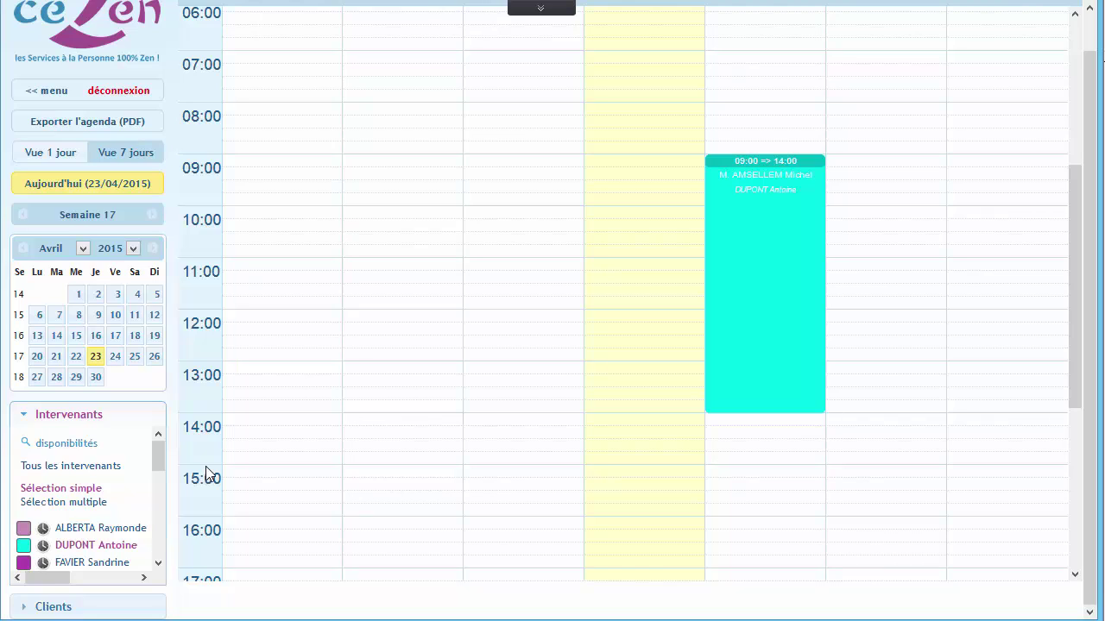
{"action": "left_click", "coordinate": [72, 472]}
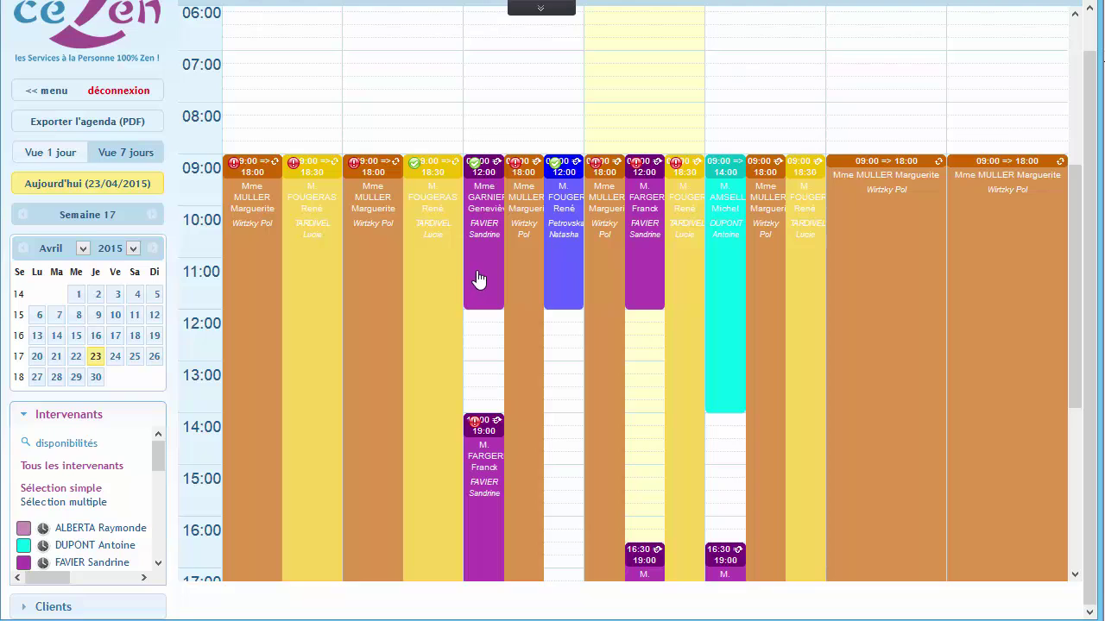
In the turquoise-coded intervenant's hourly availability, set Mercredi to 0h00 - 0h00 and 12h00 - 12h00, and save
{"action": "left_click", "coordinate": [44, 551]}
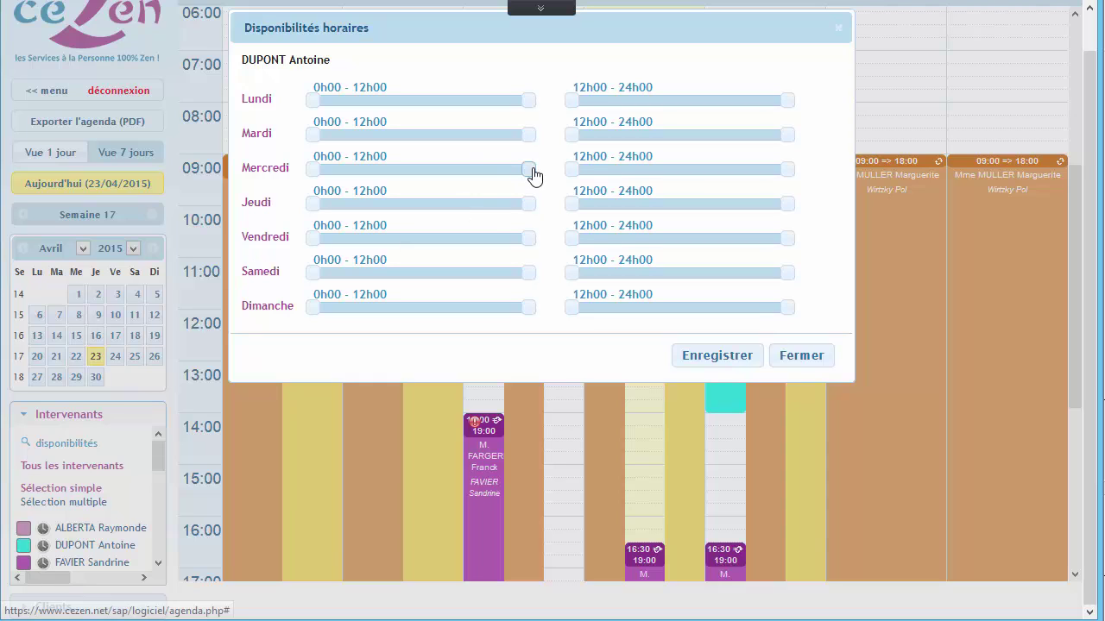
{"action": "left_click_drag", "start_coordinate": [529, 170], "coordinate": [311, 183]}
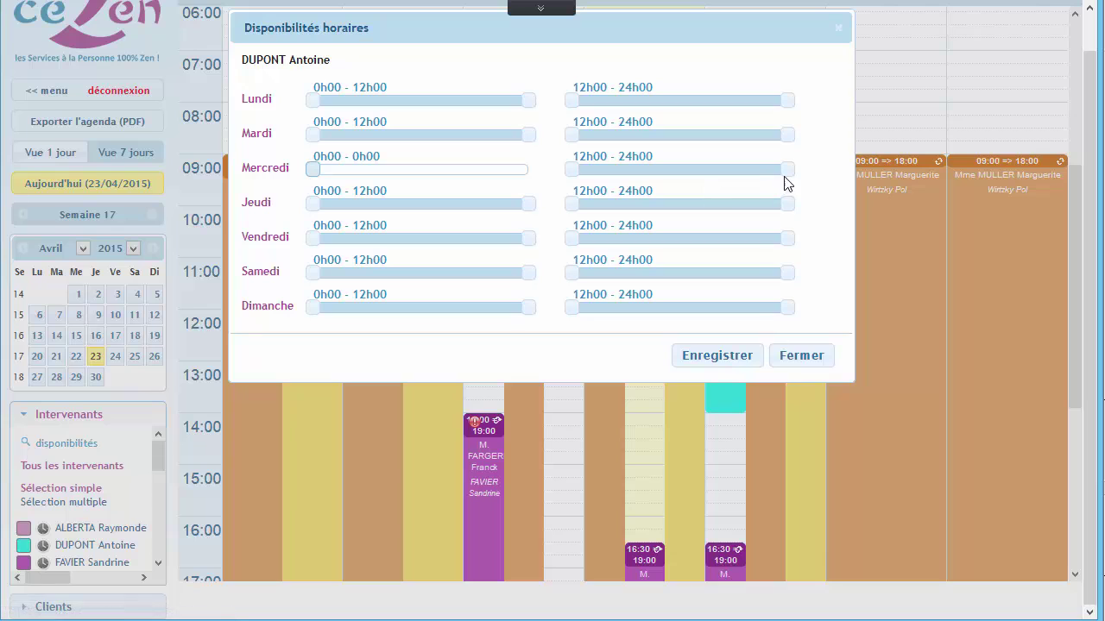
{"action": "left_click_drag", "start_coordinate": [784, 185], "coordinate": [568, 176]}
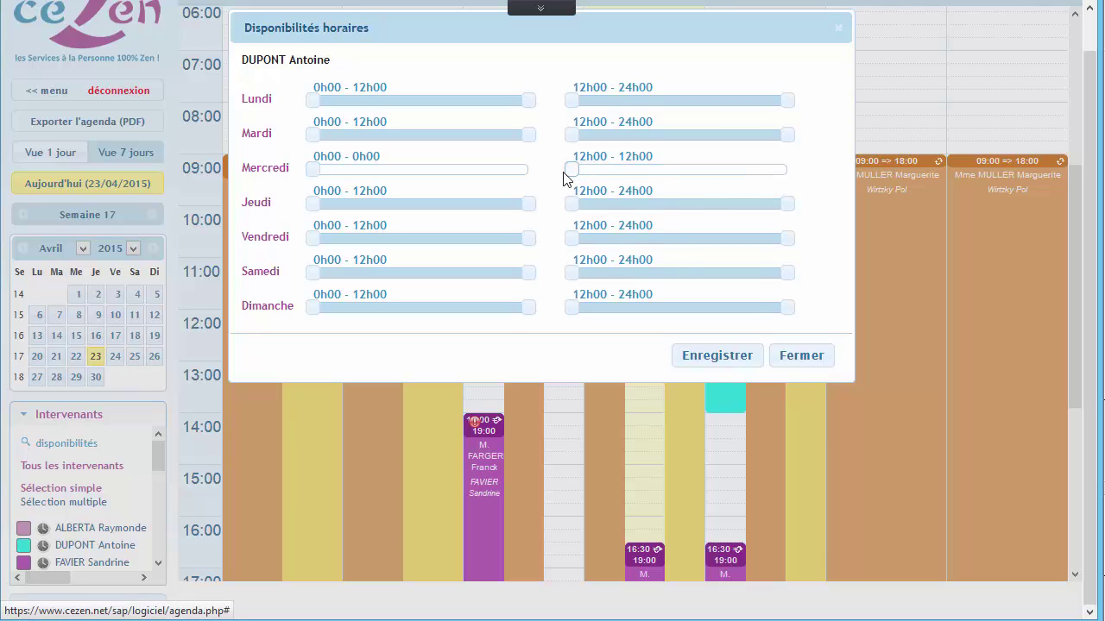
{"action": "left_click", "coordinate": [715, 357]}
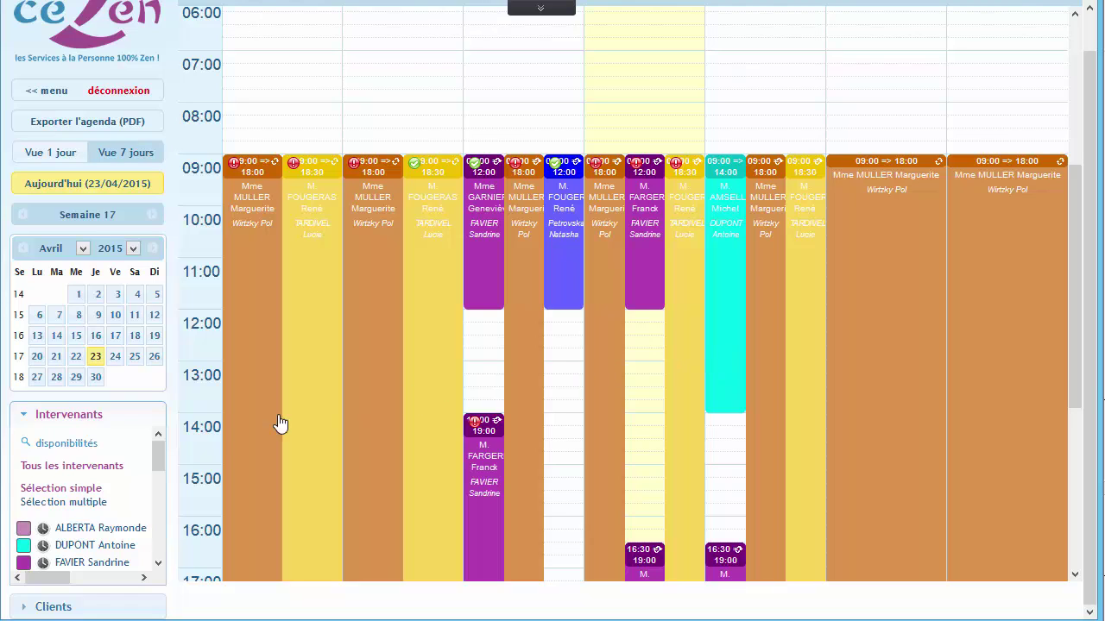
In the same intervenant's availability, set Lundi to Mercredi afternoons to 14h00 - 20h00 and Lundi and Mardi mornings to 0h00 - 0h00
{"action": "left_click", "coordinate": [23, 554]}
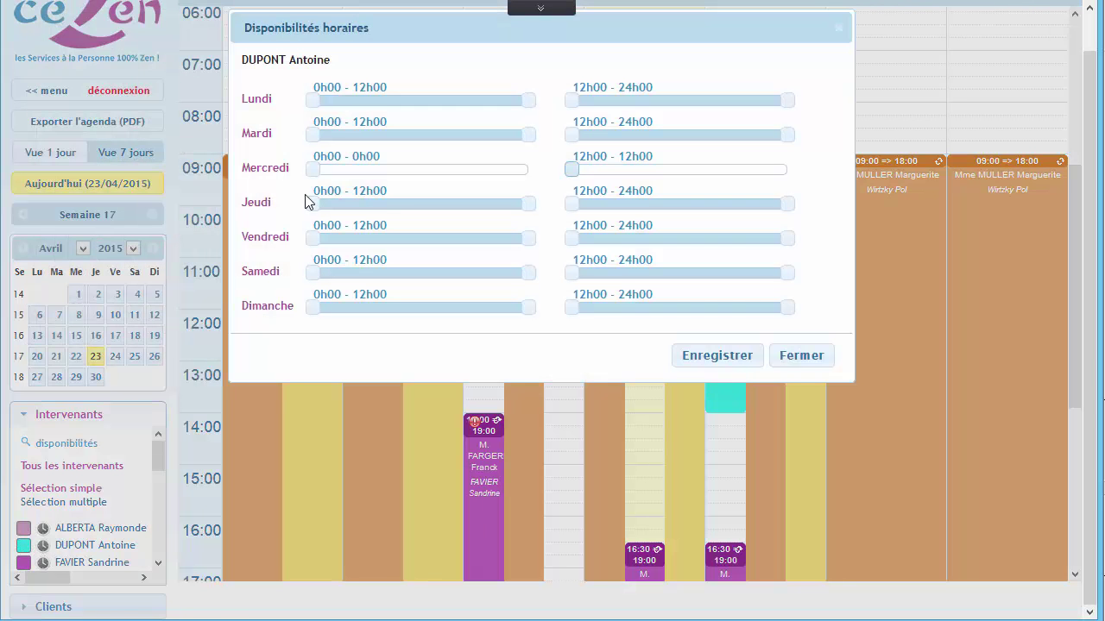
{"action": "left_click_drag", "start_coordinate": [571, 170], "coordinate": [608, 171]}
{"action": "left_click_drag", "start_coordinate": [575, 136], "coordinate": [608, 135]}
{"action": "left_click_drag", "start_coordinate": [786, 135], "coordinate": [715, 135]}
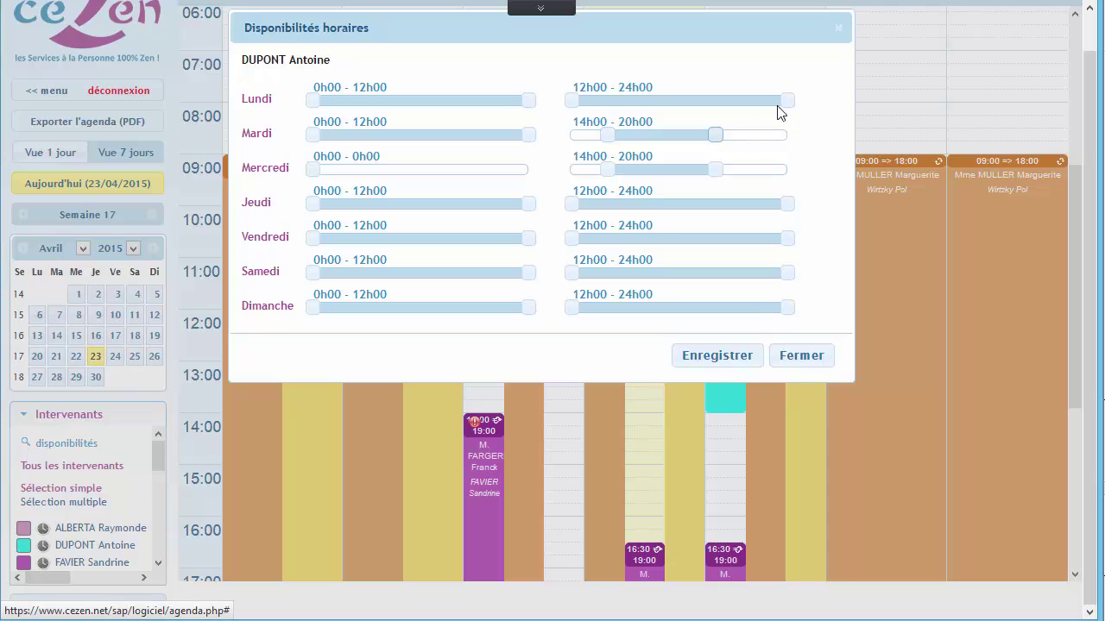
{"action": "left_click_drag", "start_coordinate": [786, 101], "coordinate": [715, 101]}
{"action": "left_click_drag", "start_coordinate": [571, 101], "coordinate": [608, 101]}
{"action": "left_click_drag", "start_coordinate": [528, 101], "coordinate": [312, 101]}
{"action": "left_click_drag", "start_coordinate": [336, 136], "coordinate": [313, 136]}
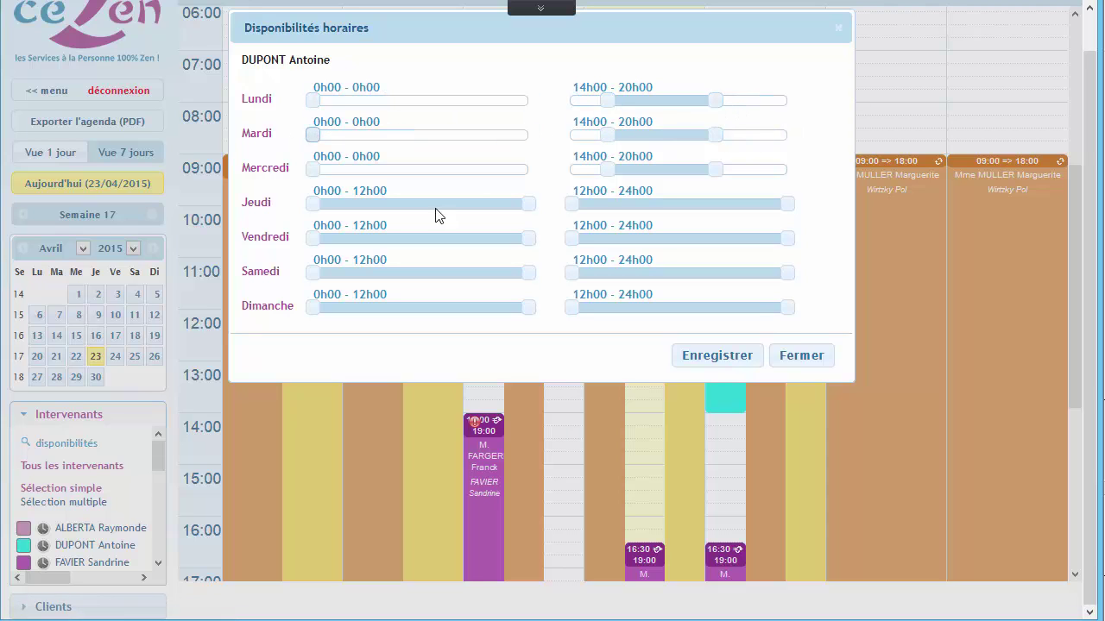
Set Jeudi to Dimanche mornings to 0h00 - 0h00 and afternoons to 14h00 - 20h00, and save the availability
{"action": "left_click_drag", "start_coordinate": [528, 205], "coordinate": [312, 205]}
{"action": "left_click_drag", "start_coordinate": [526, 239], "coordinate": [313, 240]}
{"action": "left_click_drag", "start_coordinate": [528, 274], "coordinate": [313, 274]}
{"action": "left_click_drag", "start_coordinate": [528, 308], "coordinate": [302, 309]}
{"action": "left_click_drag", "start_coordinate": [787, 204], "coordinate": [715, 204]}
{"action": "left_click_drag", "start_coordinate": [786, 239], "coordinate": [715, 239]}
{"action": "left_click_drag", "start_coordinate": [787, 274], "coordinate": [714, 273]}
{"action": "left_click_drag", "start_coordinate": [572, 274], "coordinate": [608, 239]}
{"action": "left_click_drag", "start_coordinate": [571, 204], "coordinate": [608, 204]}
{"action": "left_click_drag", "start_coordinate": [572, 311], "coordinate": [608, 308]}
{"action": "left_click_drag", "start_coordinate": [787, 311], "coordinate": [715, 308]}
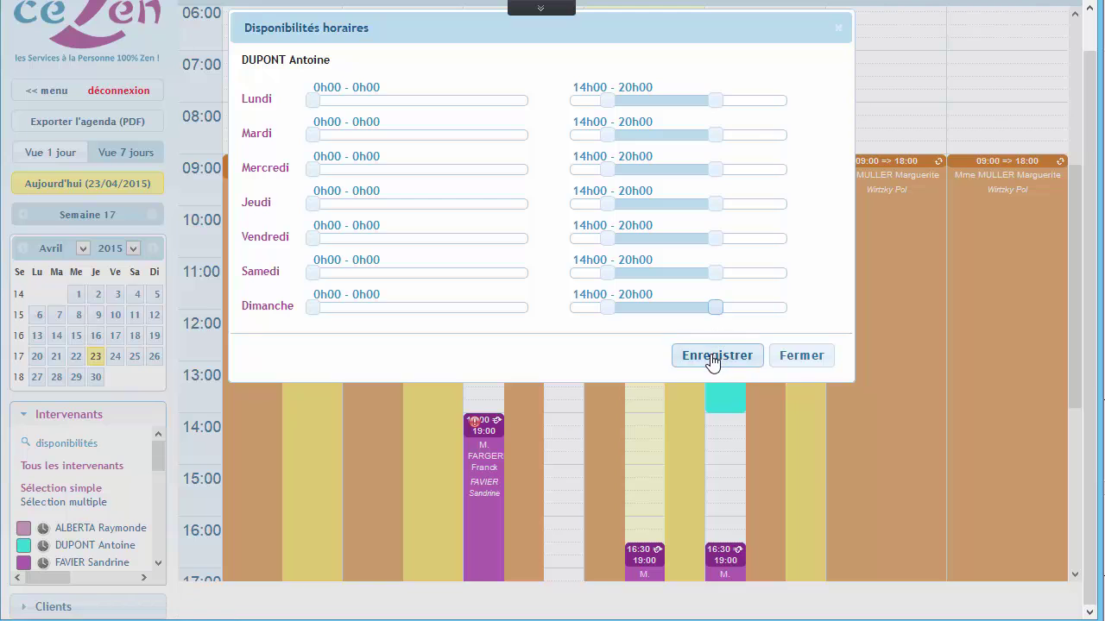
{"action": "left_click", "coordinate": [712, 358]}
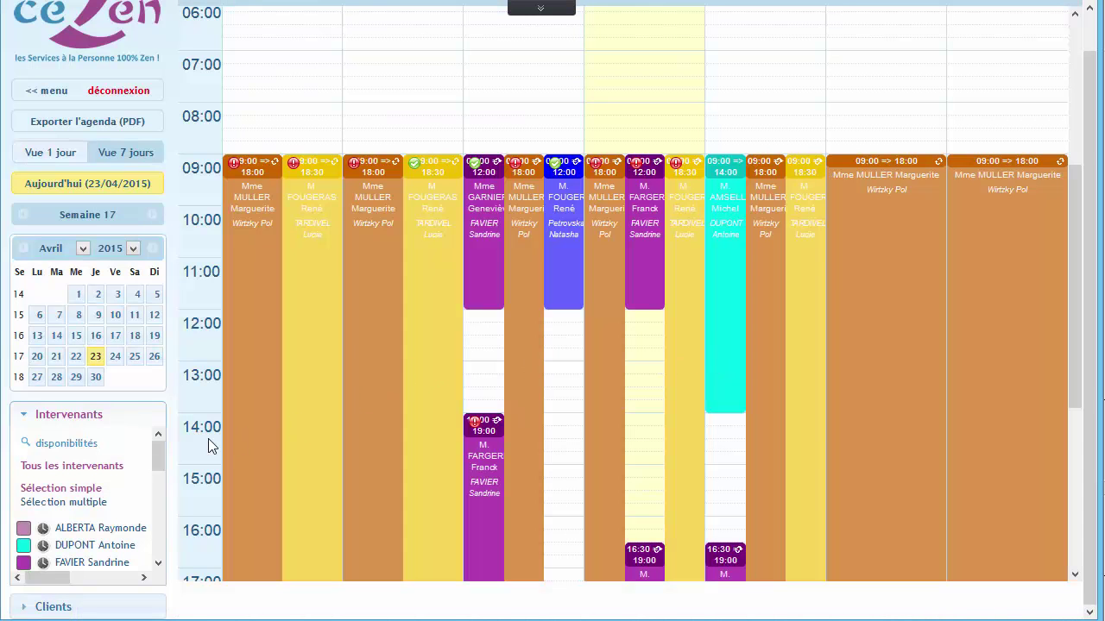
Review the event types in the Intervenants list, view the colour choices for Réunion without changing them and collapse the list
{"action": "left_click_drag", "start_coordinate": [157, 462], "coordinate": [154, 528]}
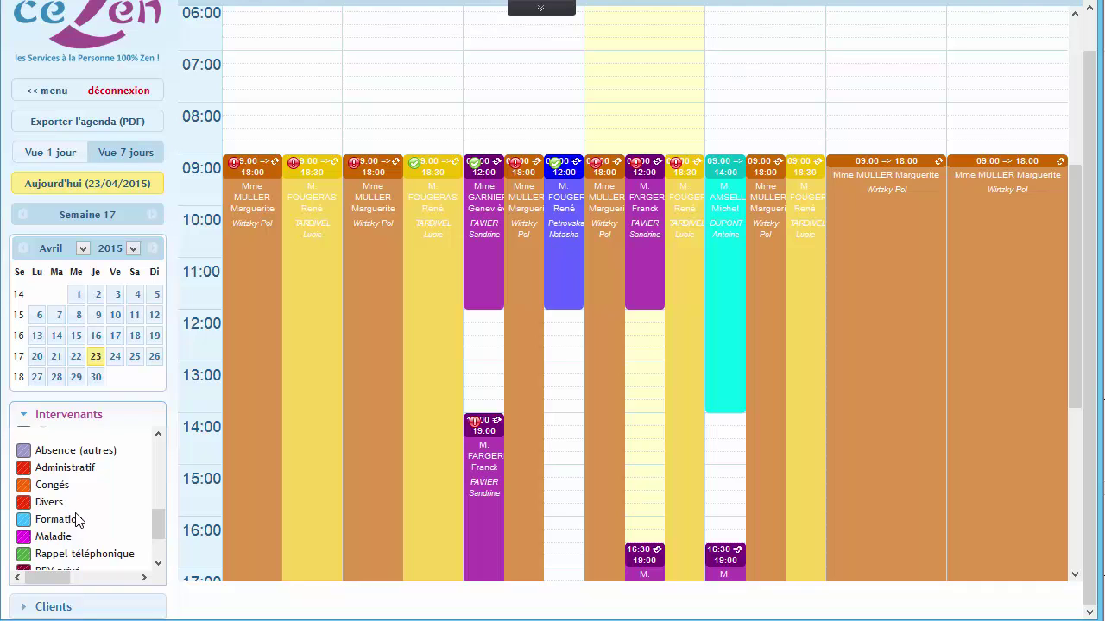
{"action": "scroll", "coordinate": [108, 523], "scroll_direction": "down", "scroll_amount": 3}
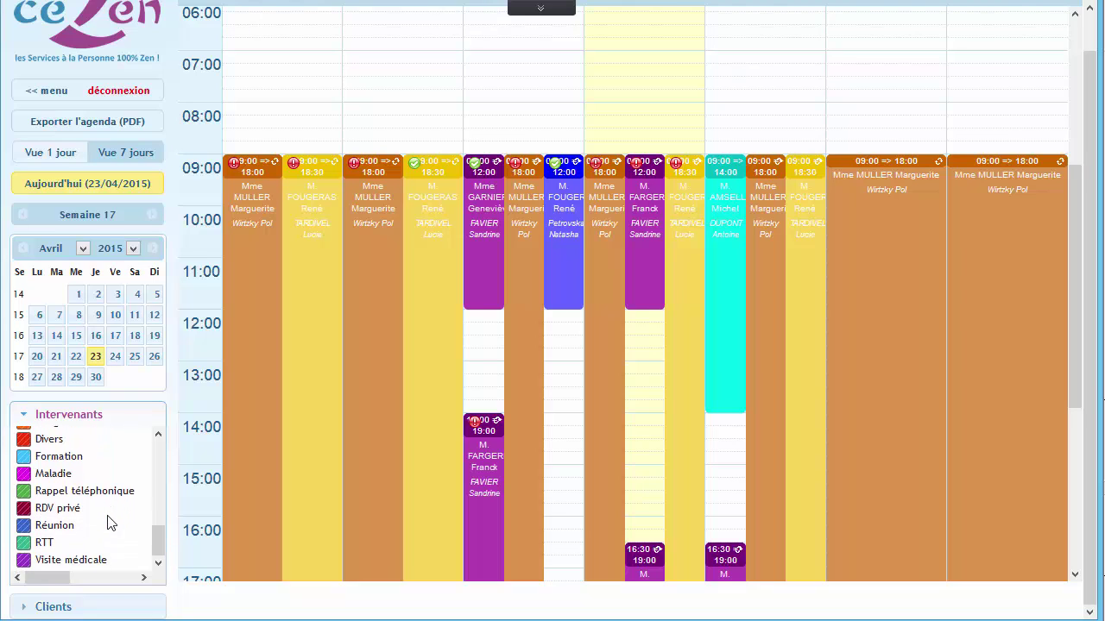
{"action": "scroll", "coordinate": [108, 523], "scroll_direction": "up", "scroll_amount": 2}
{"action": "scroll", "coordinate": [108, 523], "scroll_direction": "down", "scroll_amount": 2}
{"action": "left_click", "coordinate": [25, 530]}
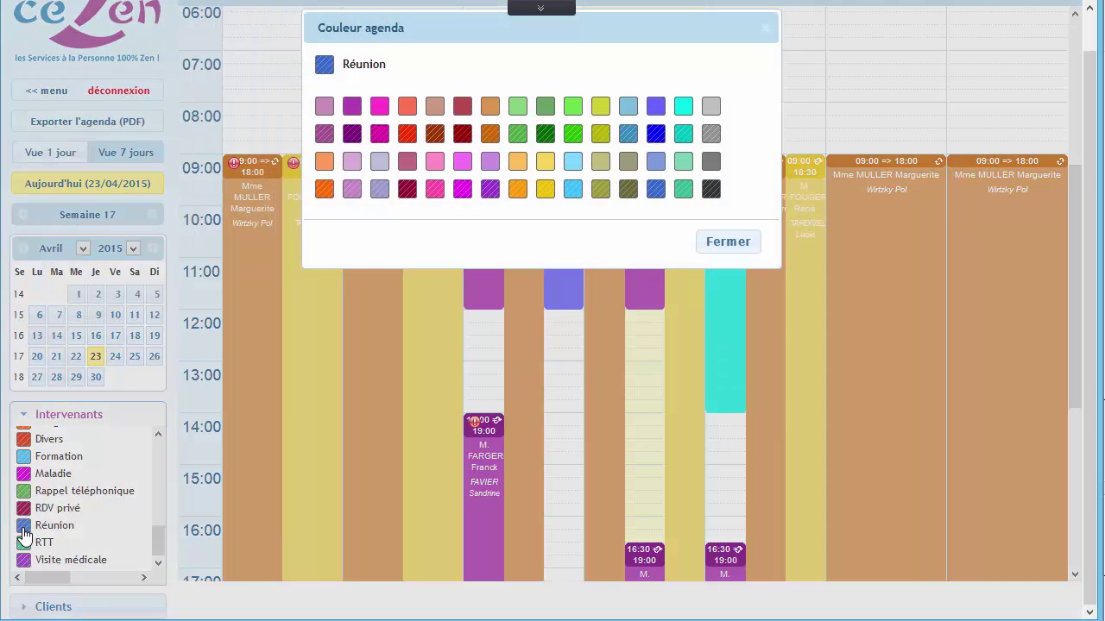
{"action": "left_click", "coordinate": [723, 243]}
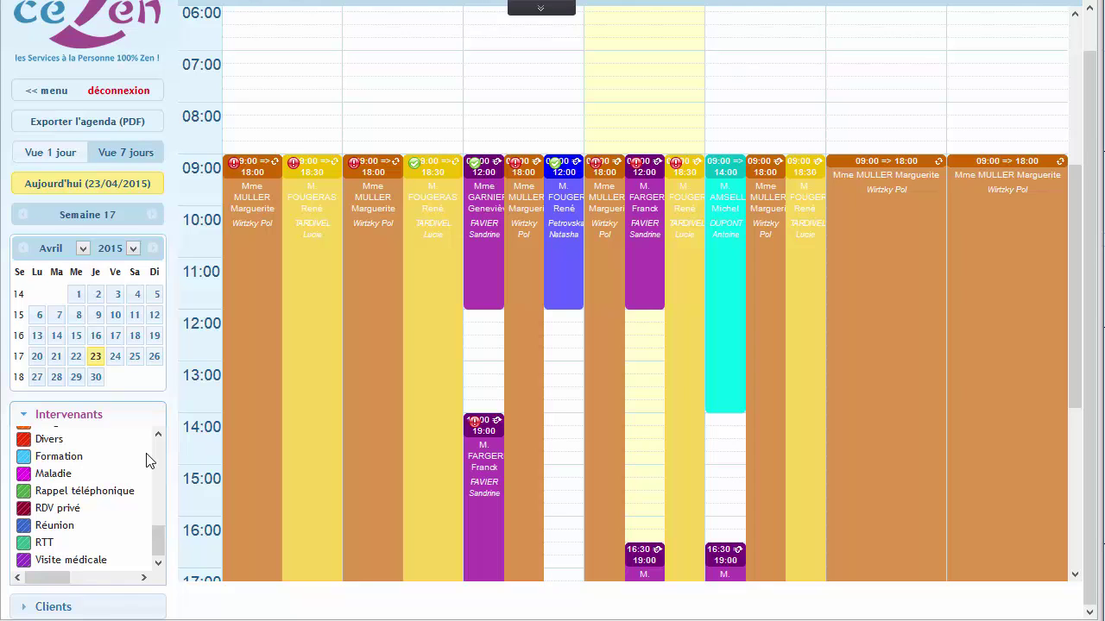
{"action": "left_click", "coordinate": [25, 415]}
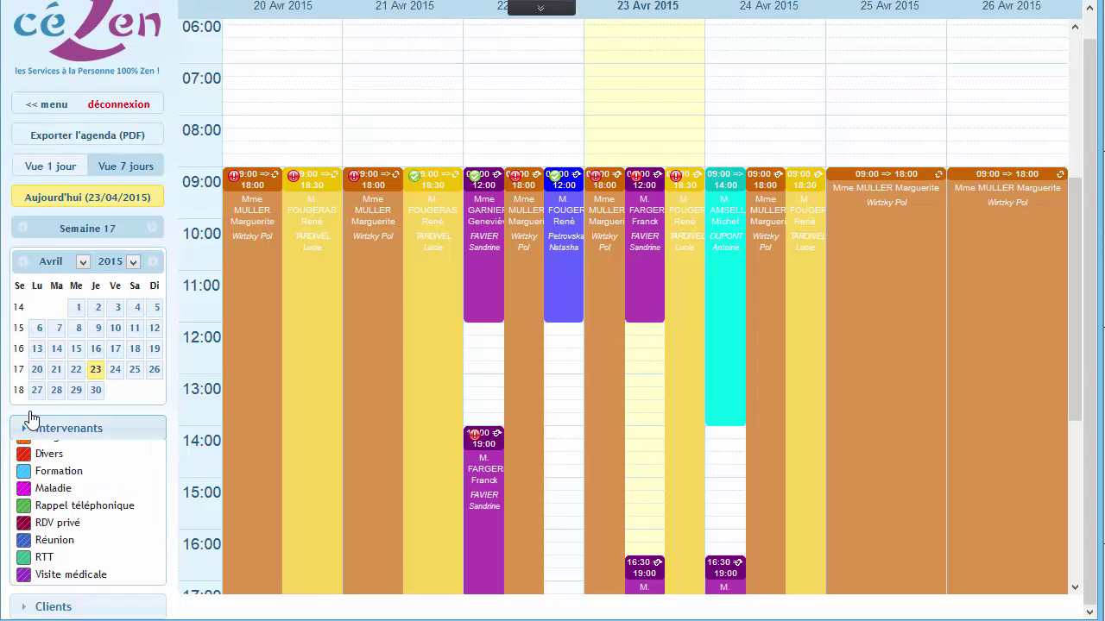
Filter the agenda to the male client with the purple visits, searching clients by F, and look through his week
{"action": "left_click", "coordinate": [43, 490]}
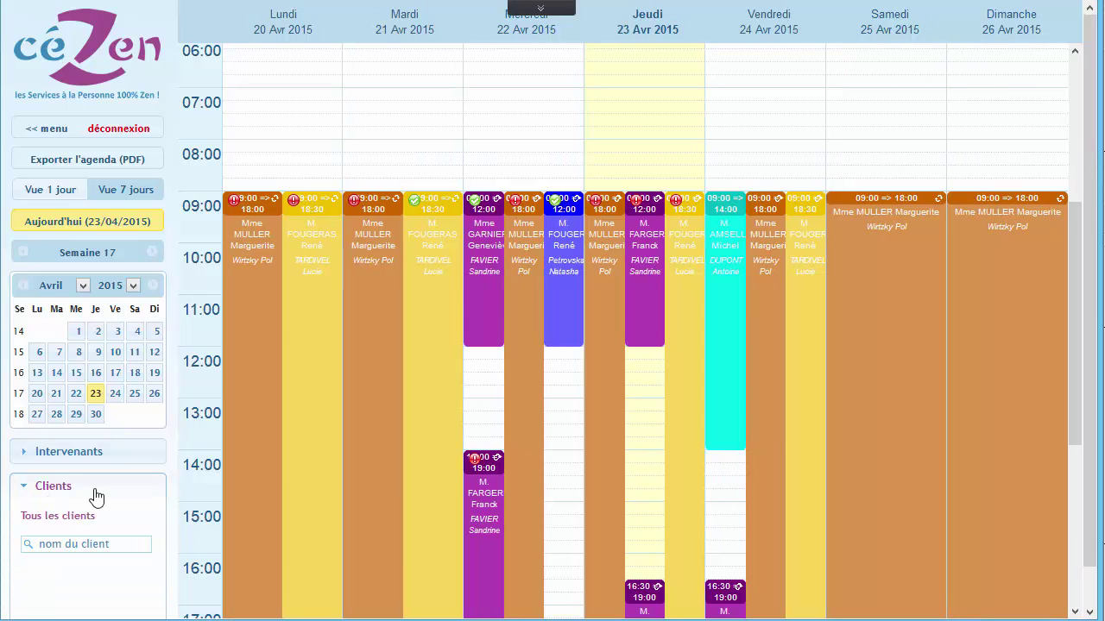
{"action": "left_click", "coordinate": [72, 541]}
{"action": "type", "text": "F"}
{"action": "left_click", "coordinate": [59, 569]}
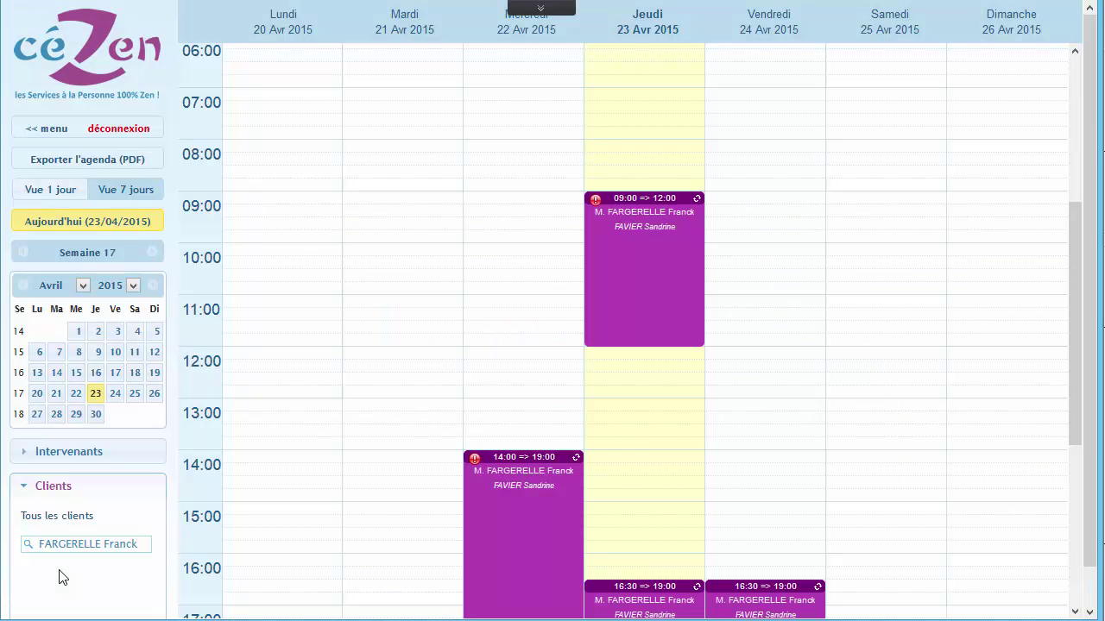
{"action": "scroll", "coordinate": [309, 464], "scroll_direction": "down", "scroll_amount": 3}
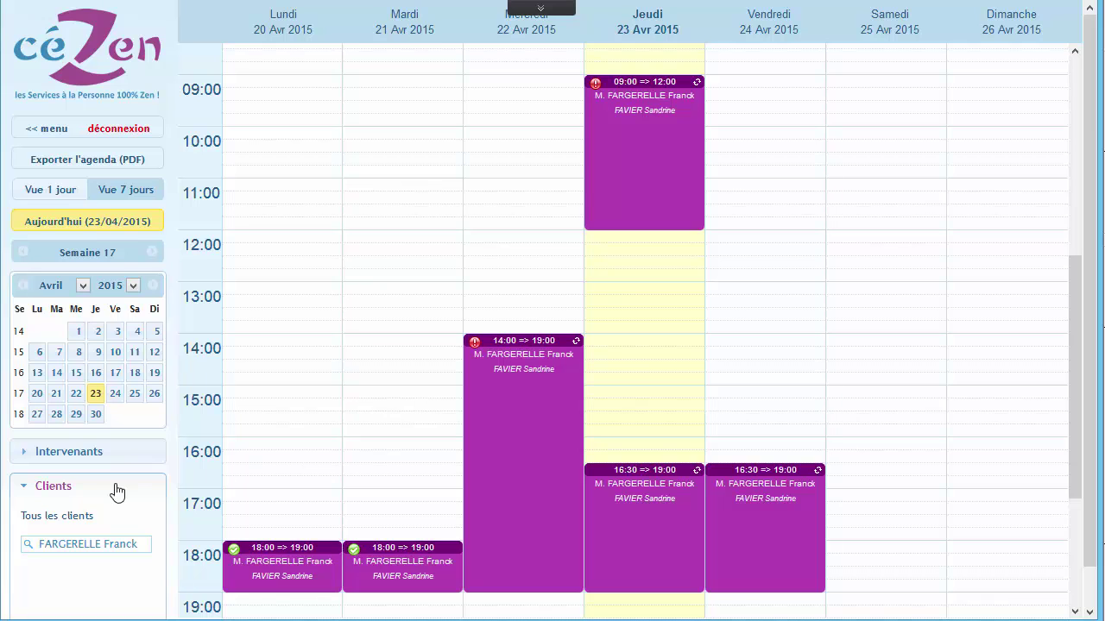
Reset the client filter to Tous les clients and display the agenda for Tous les intervenants
{"action": "left_click", "coordinate": [77, 518]}
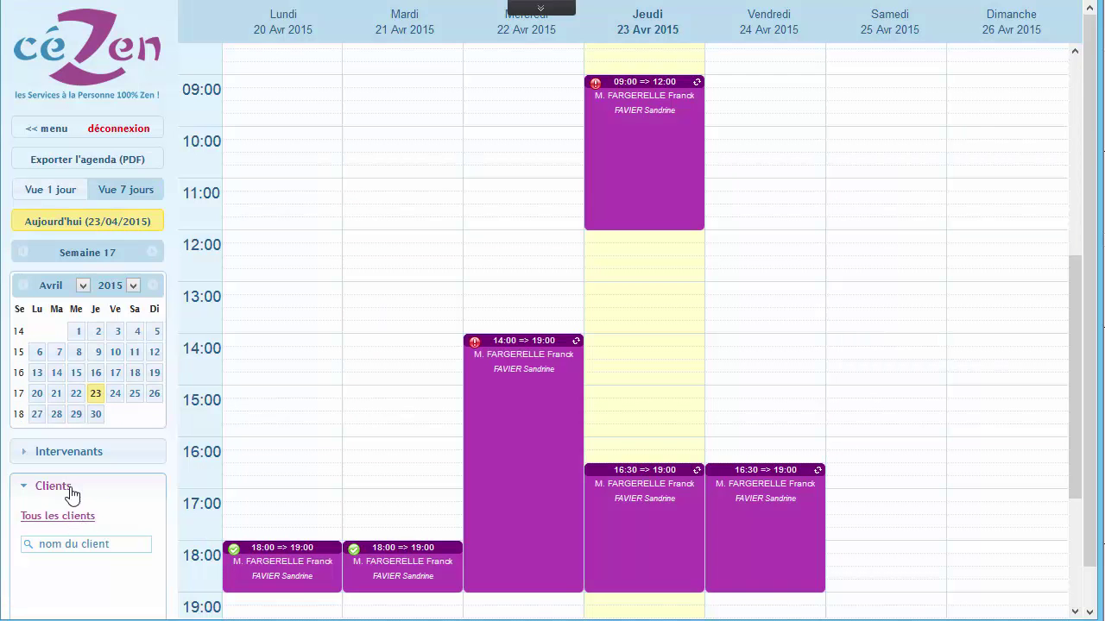
{"action": "left_click", "coordinate": [69, 452]}
{"action": "scroll", "coordinate": [84, 480], "scroll_direction": "up", "scroll_amount": 2}
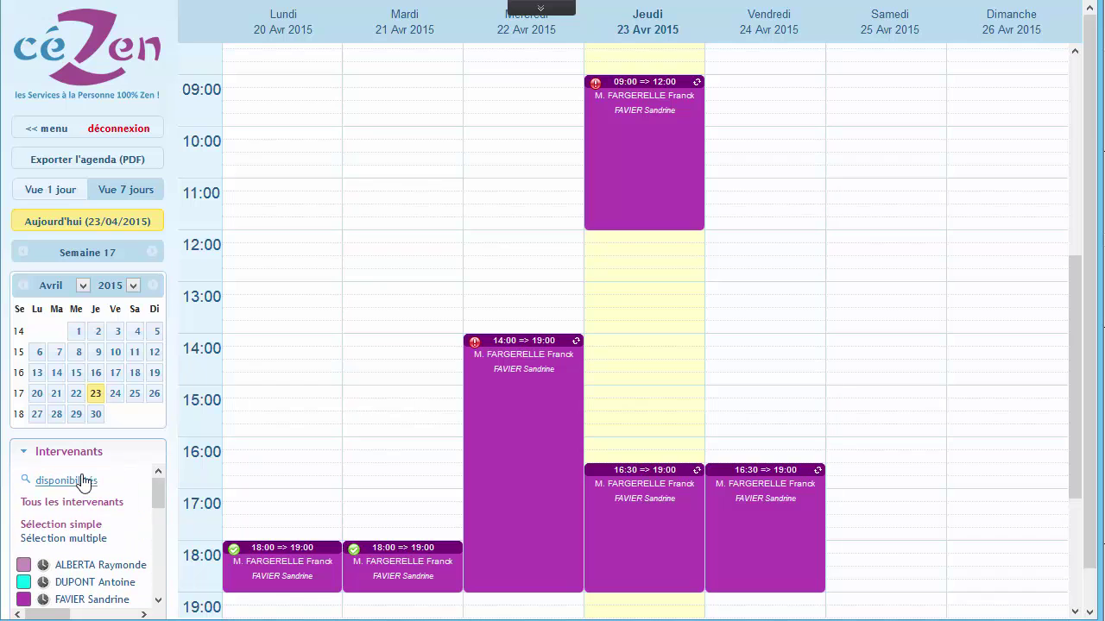
{"action": "left_click", "coordinate": [86, 508]}
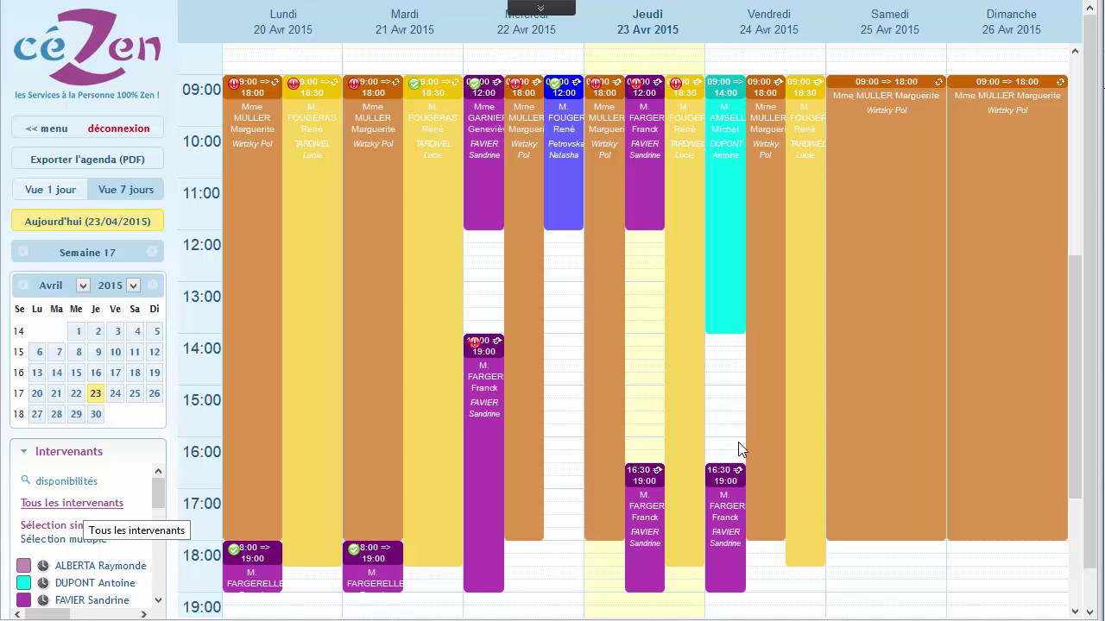
Try starting events on Mercredi 22 Avril at 13:00, then from 13:00 to 15:00, review the periodicity and event types, and cancel
{"action": "left_click", "coordinate": [562, 297]}
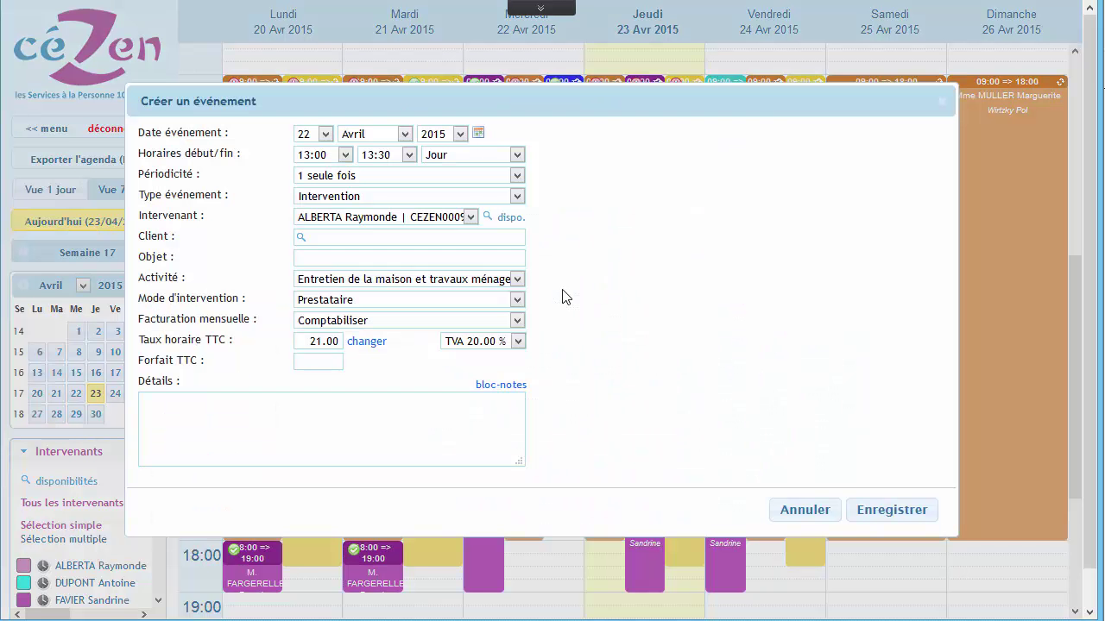
{"action": "left_click", "coordinate": [787, 510]}
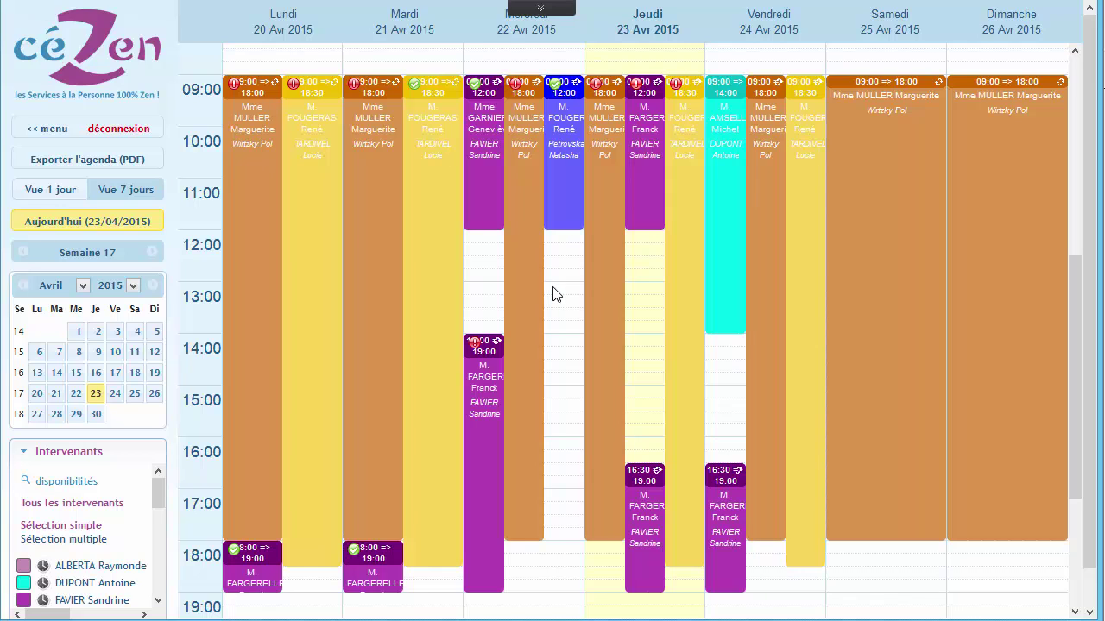
{"action": "left_click_drag", "start_coordinate": [557, 298], "coordinate": [568, 397]}
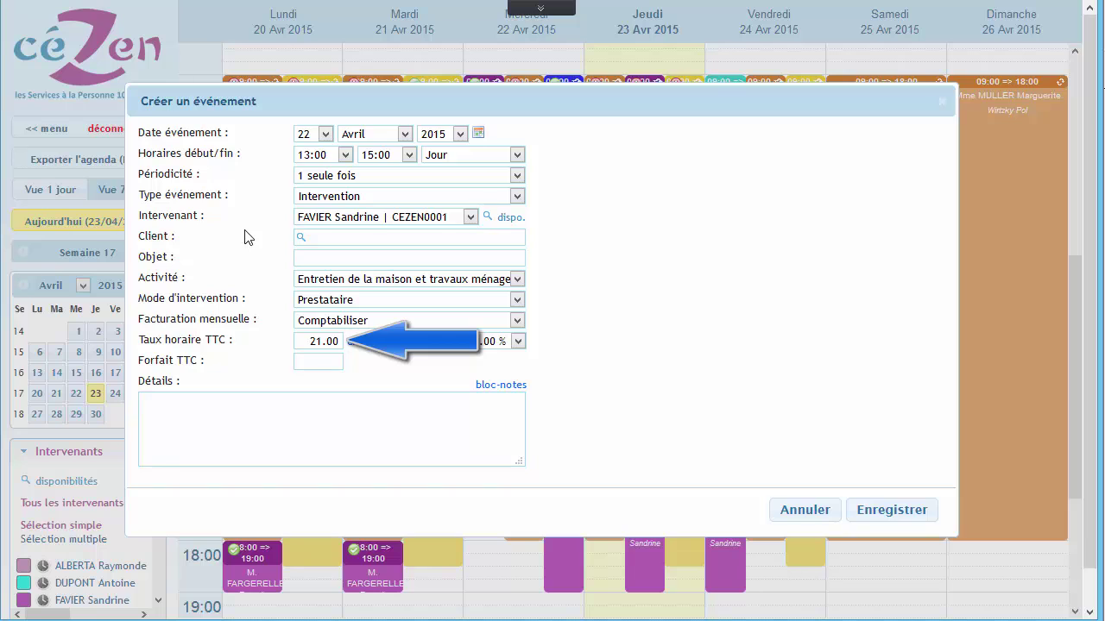
{"action": "left_click", "coordinate": [366, 177]}
{"action": "left_click", "coordinate": [320, 191]}
{"action": "left_click", "coordinate": [312, 197]}
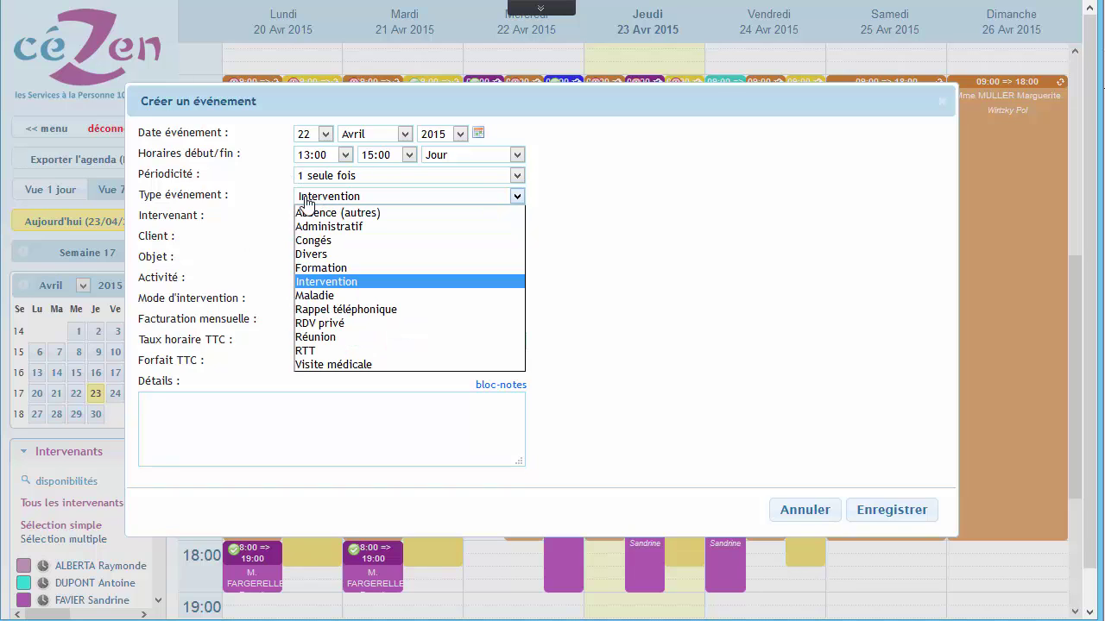
{"action": "left_click", "coordinate": [307, 199]}
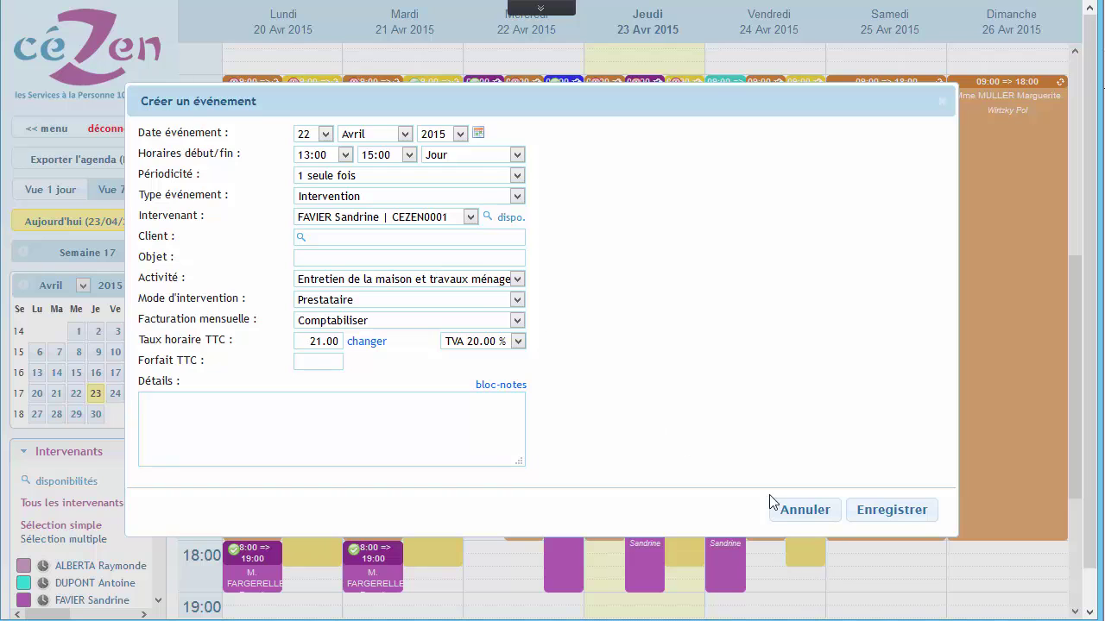
{"action": "left_click", "coordinate": [790, 510]}
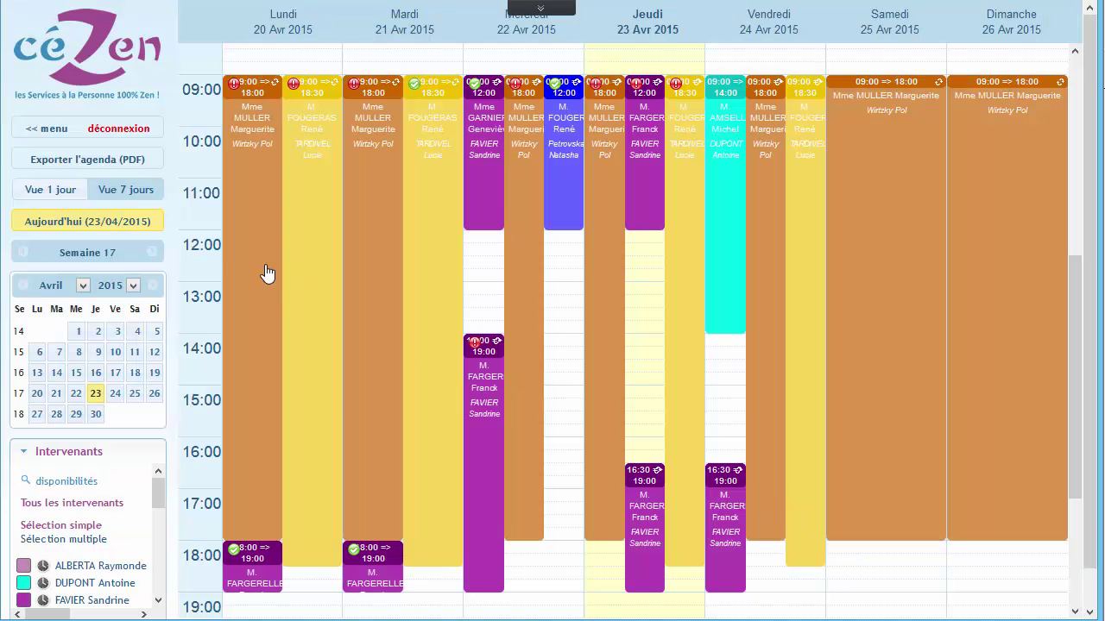
Go to Semaine 18 and start a new event on Vendredi 01 Mai 2015 with a start time of 09:00
{"action": "left_click", "coordinate": [151, 252]}
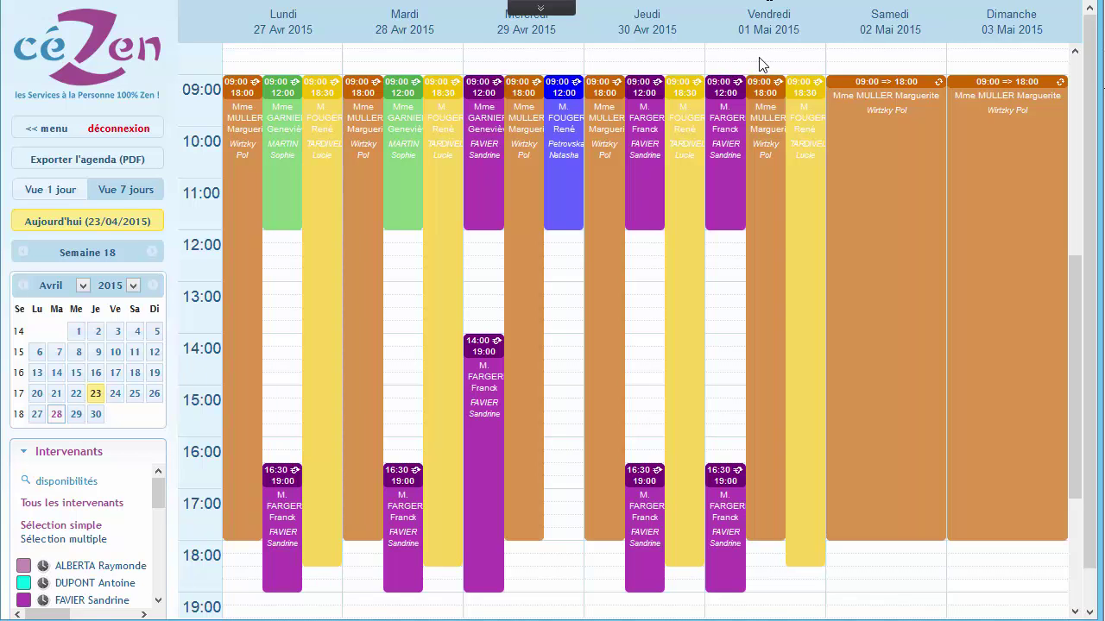
{"action": "left_click", "coordinate": [723, 247]}
{"action": "left_click", "coordinate": [345, 157]}
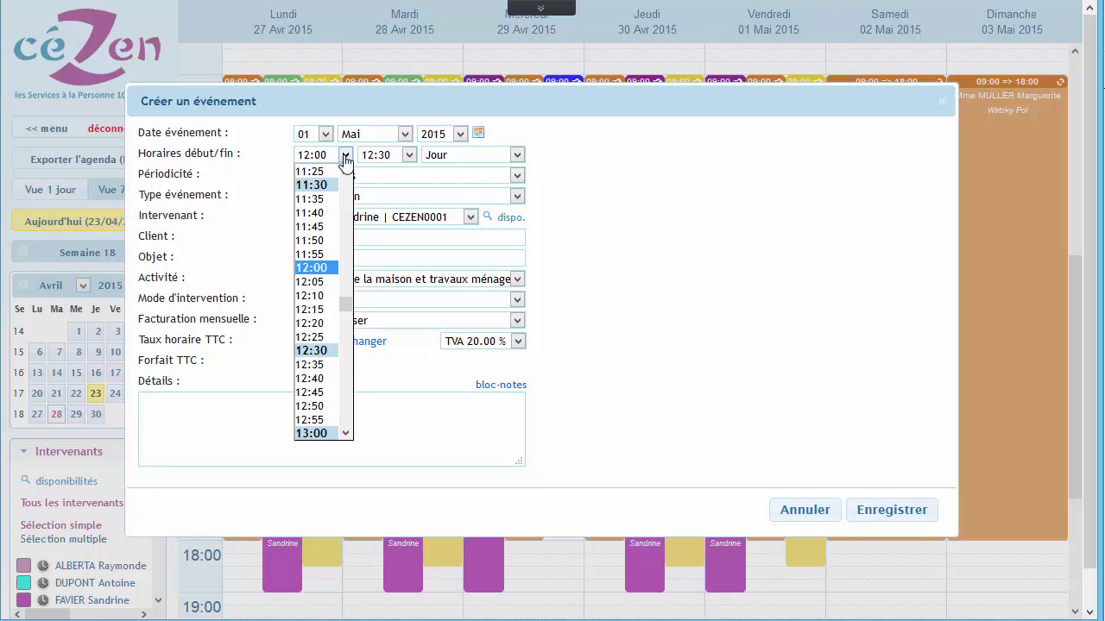
{"action": "scroll", "coordinate": [336, 207], "scroll_direction": "up", "scroll_amount": 7}
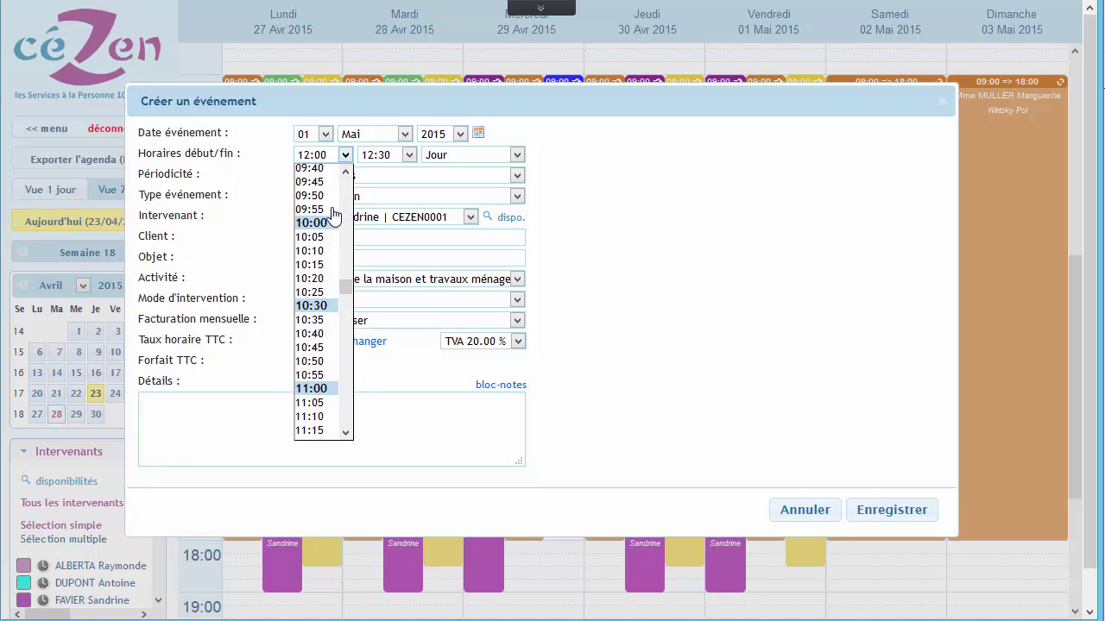
{"action": "scroll", "coordinate": [328, 213], "scroll_direction": "up", "scroll_amount": 3}
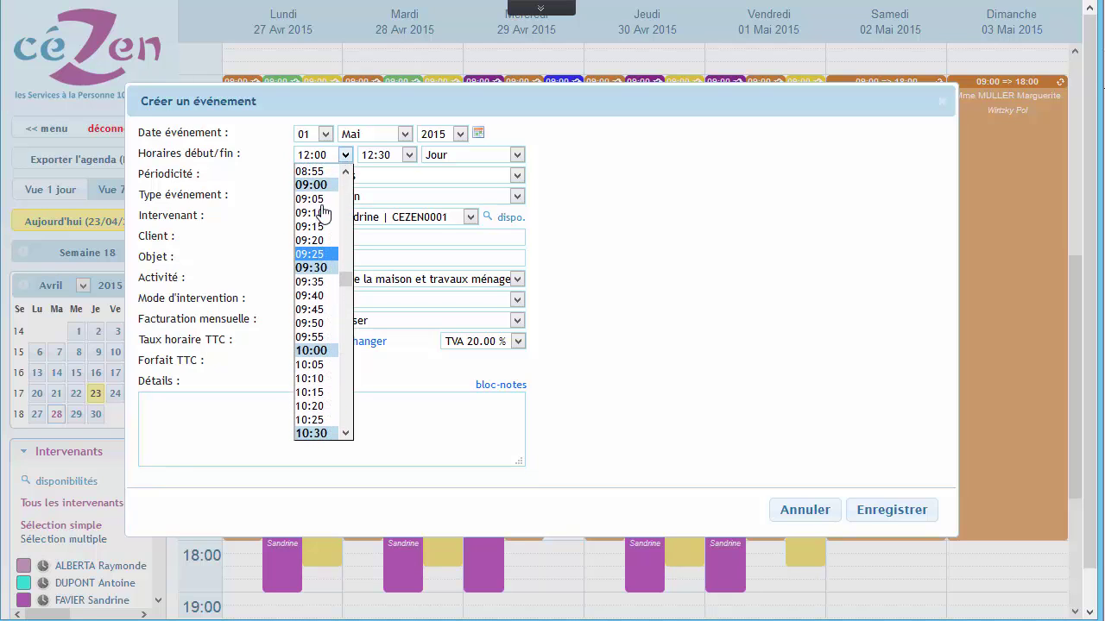
{"action": "left_click", "coordinate": [321, 184]}
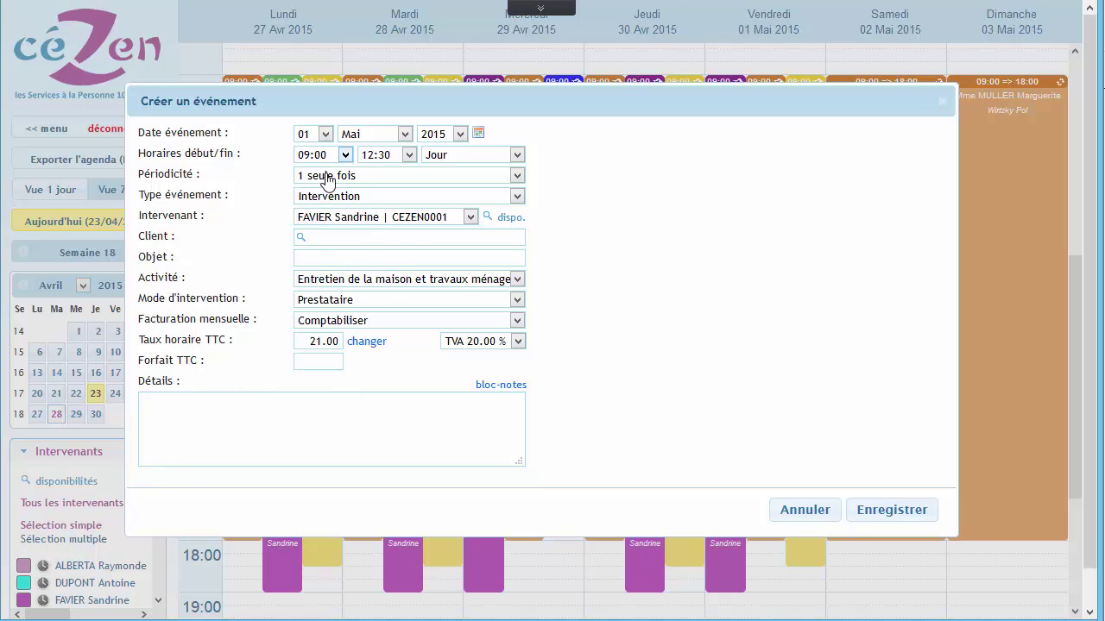
Make the event repeat Toutes les semaines on Ven, with the periodicity ending at the maximum date, 31 Décembre 2016
{"action": "left_click", "coordinate": [328, 176]}
{"action": "left_click", "coordinate": [387, 251]}
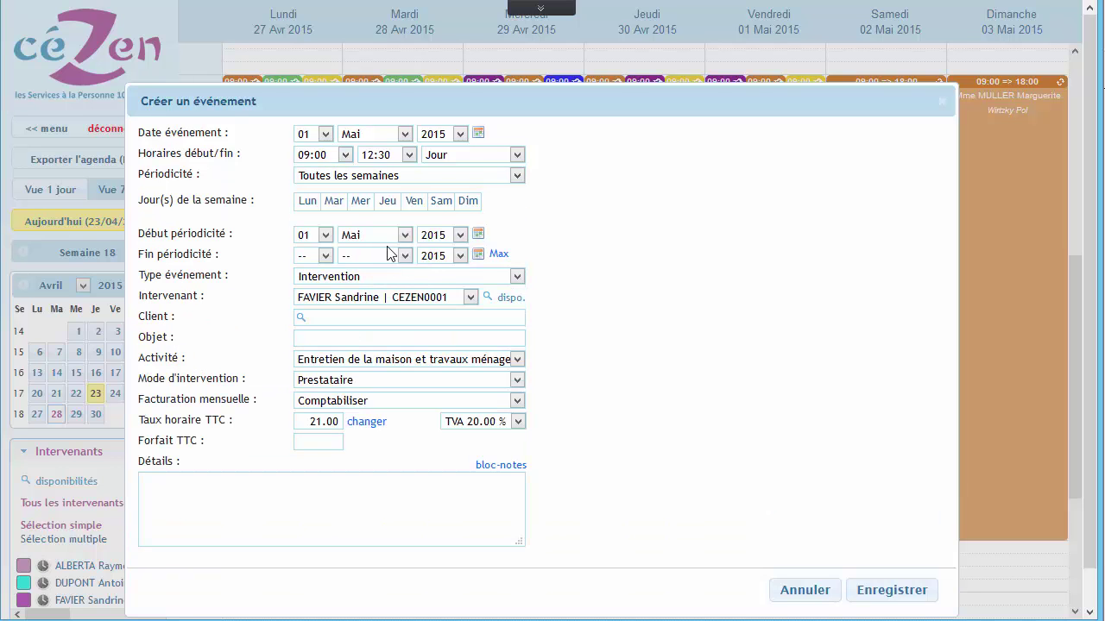
{"action": "left_click", "coordinate": [414, 204]}
{"action": "left_click", "coordinate": [498, 260]}
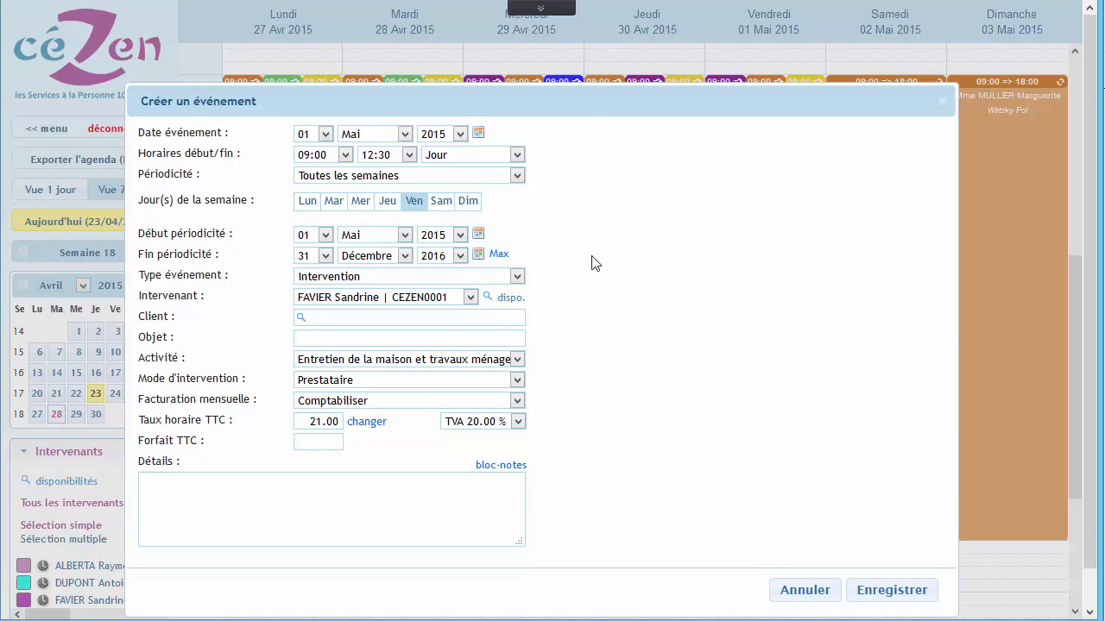
Review the available event types and the list of intervenants in the event form without choosing another entry
{"action": "left_click", "coordinate": [376, 279]}
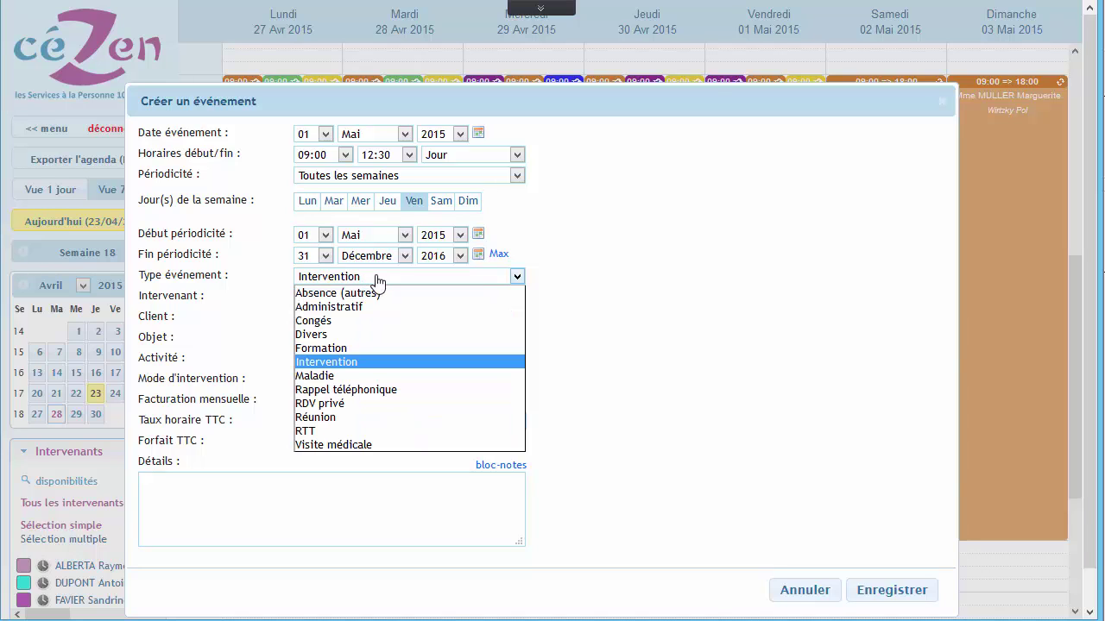
{"action": "left_click", "coordinate": [207, 275]}
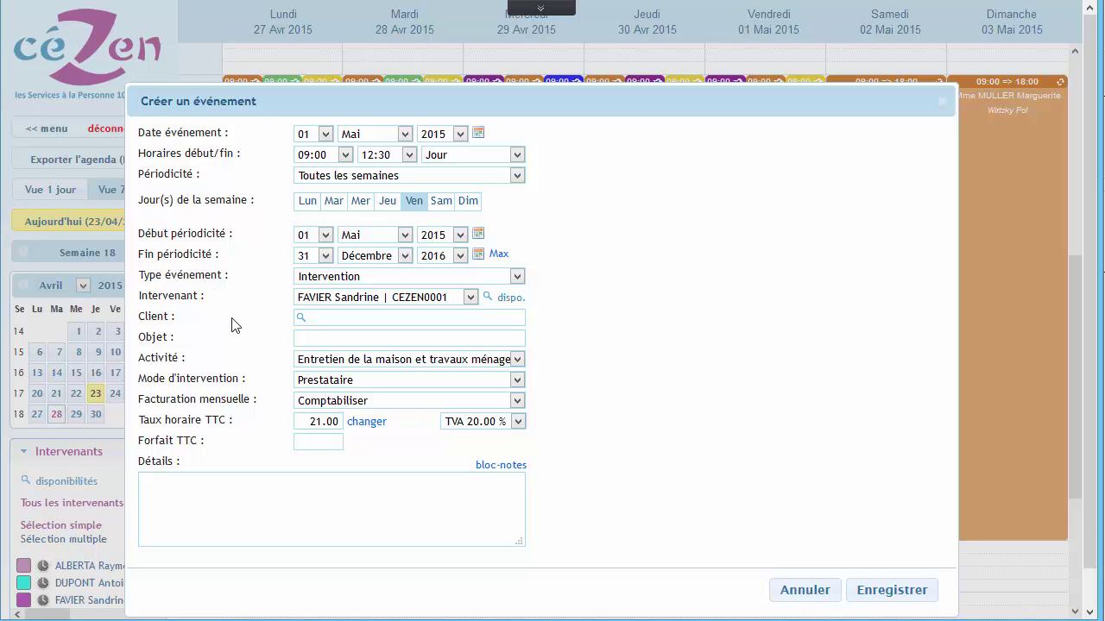
{"action": "left_click", "coordinate": [365, 302]}
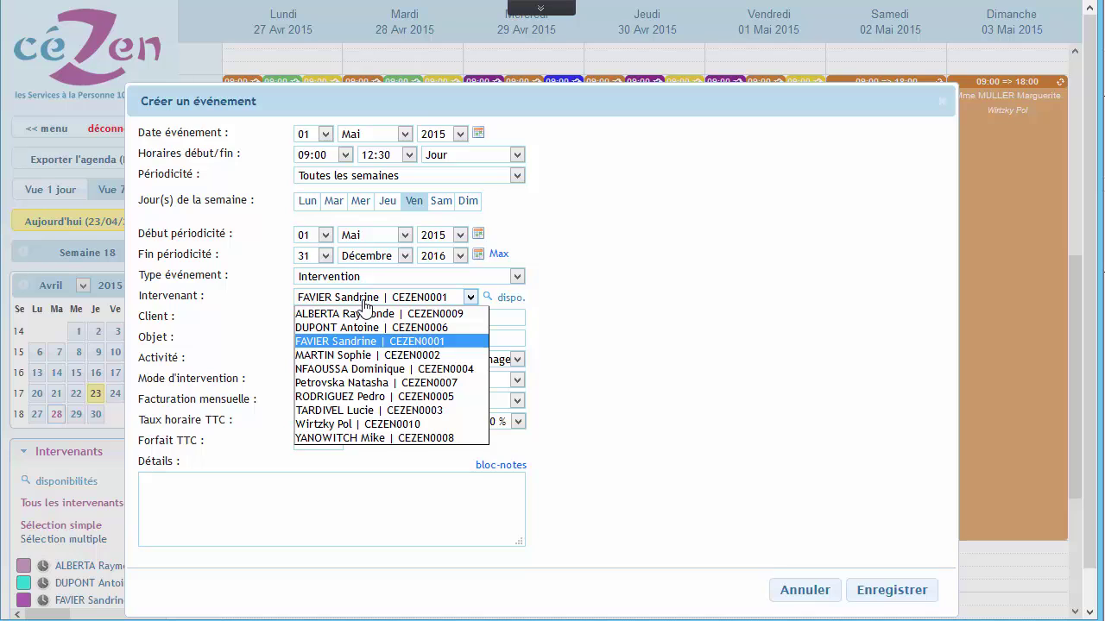
{"action": "left_click", "coordinate": [269, 307]}
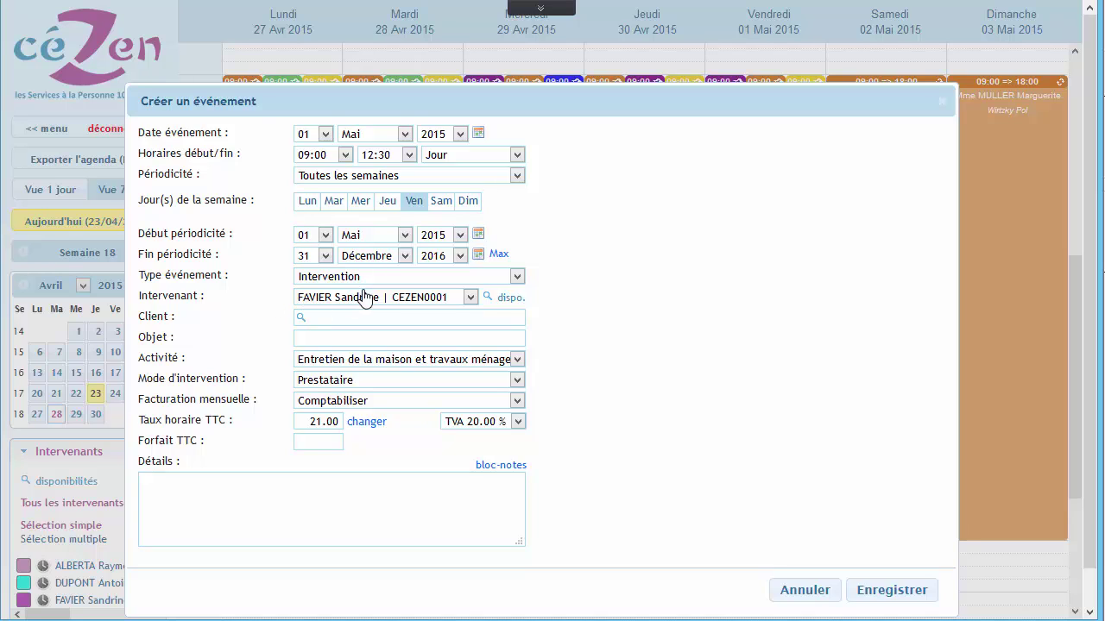
Search for intervenants available on 23 Avril 2015 from 17:00 to 18:00, and close the availability search
{"action": "left_click", "coordinate": [509, 301]}
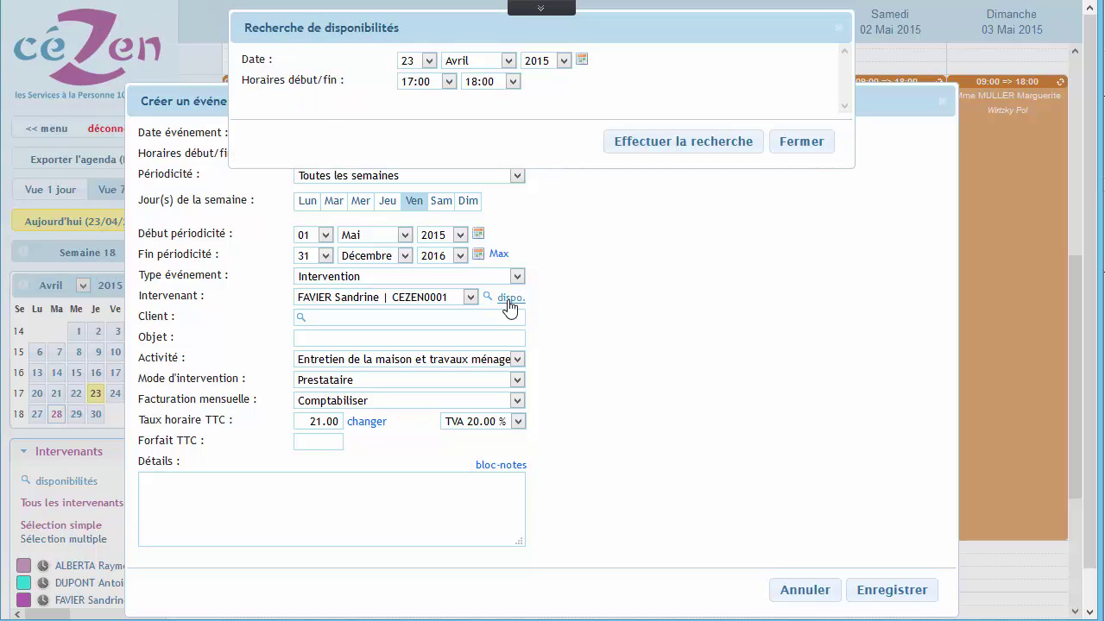
{"action": "left_click", "coordinate": [665, 143]}
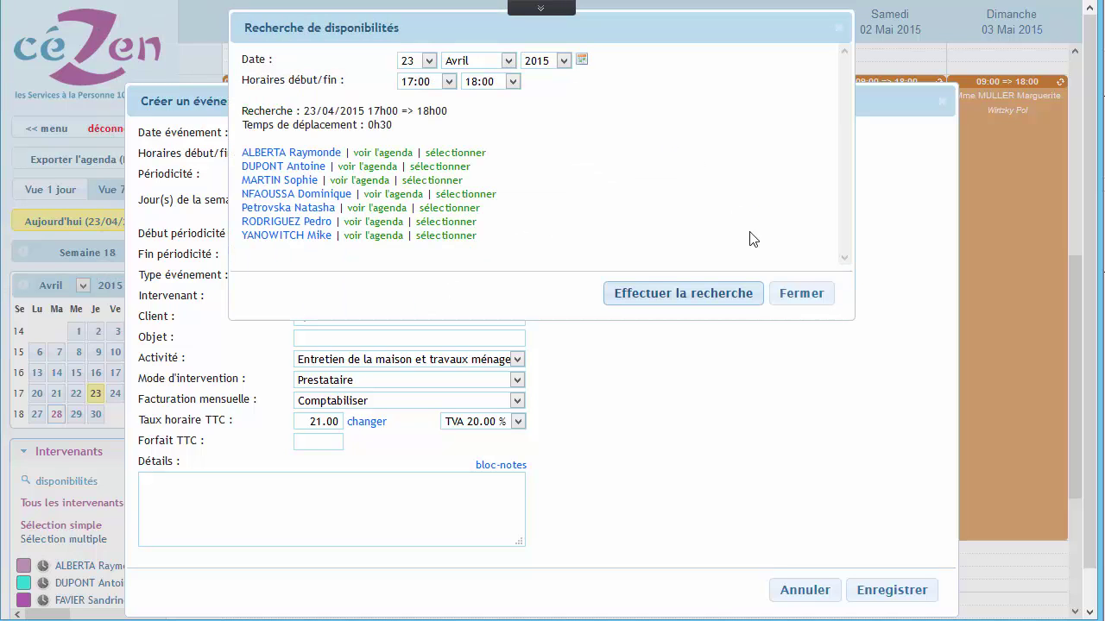
{"action": "left_click", "coordinate": [798, 293]}
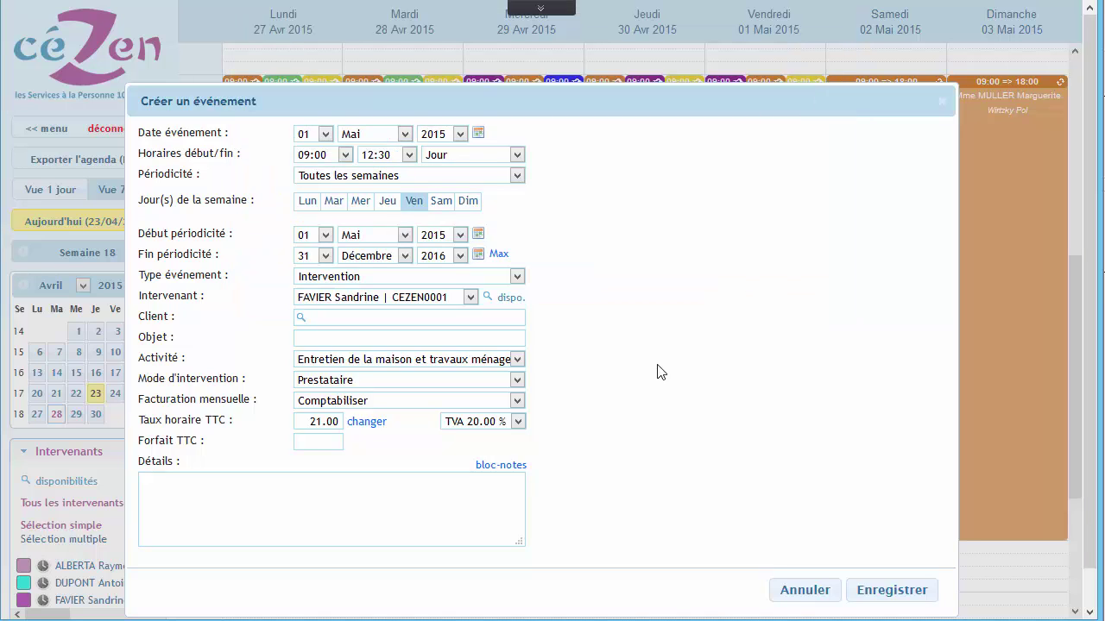
Assign the previously filtered client to the event, searching by f, and set the activity to Entretien de la maison et travaux ménagers
{"action": "left_click", "coordinate": [351, 319]}
{"action": "type", "text": "f"}
{"action": "left_click", "coordinate": [232, 377]}
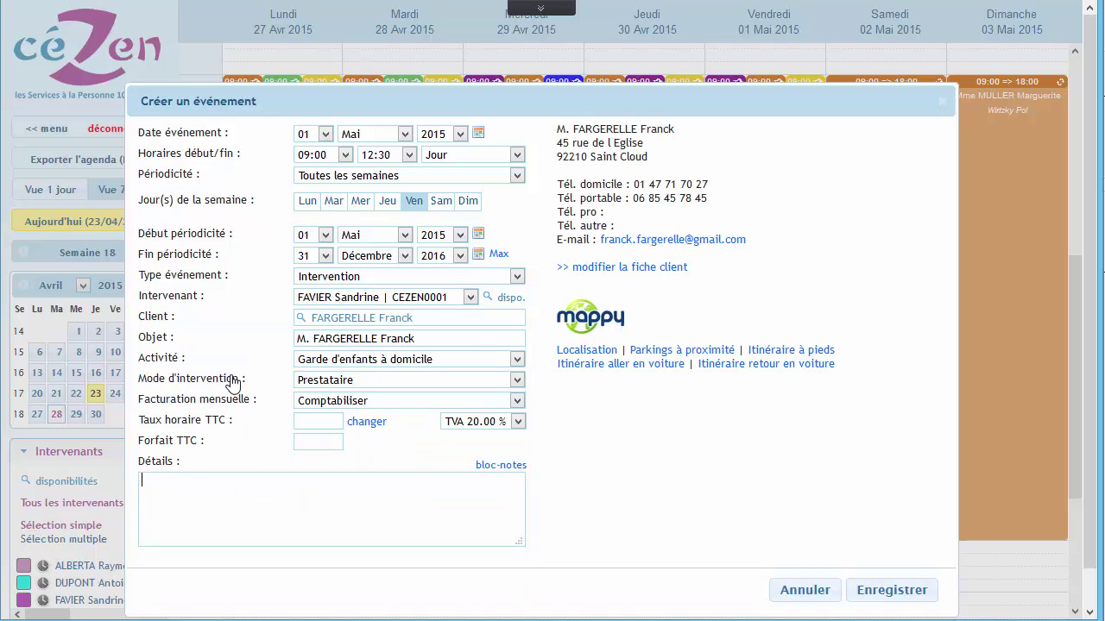
{"action": "left_click", "coordinate": [328, 366]}
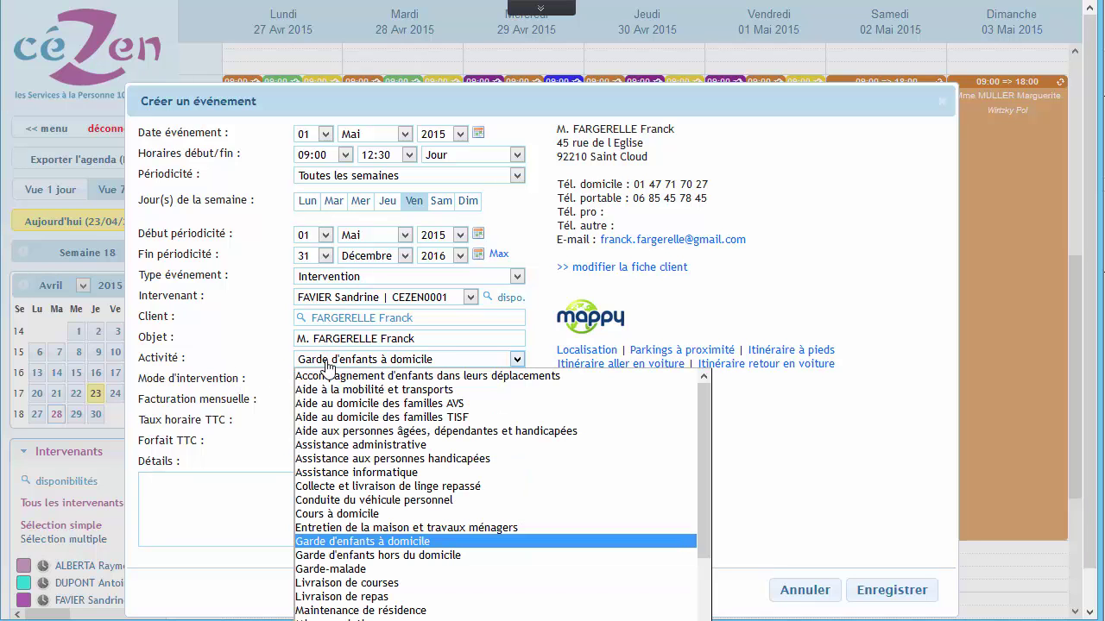
{"action": "left_click", "coordinate": [418, 528]}
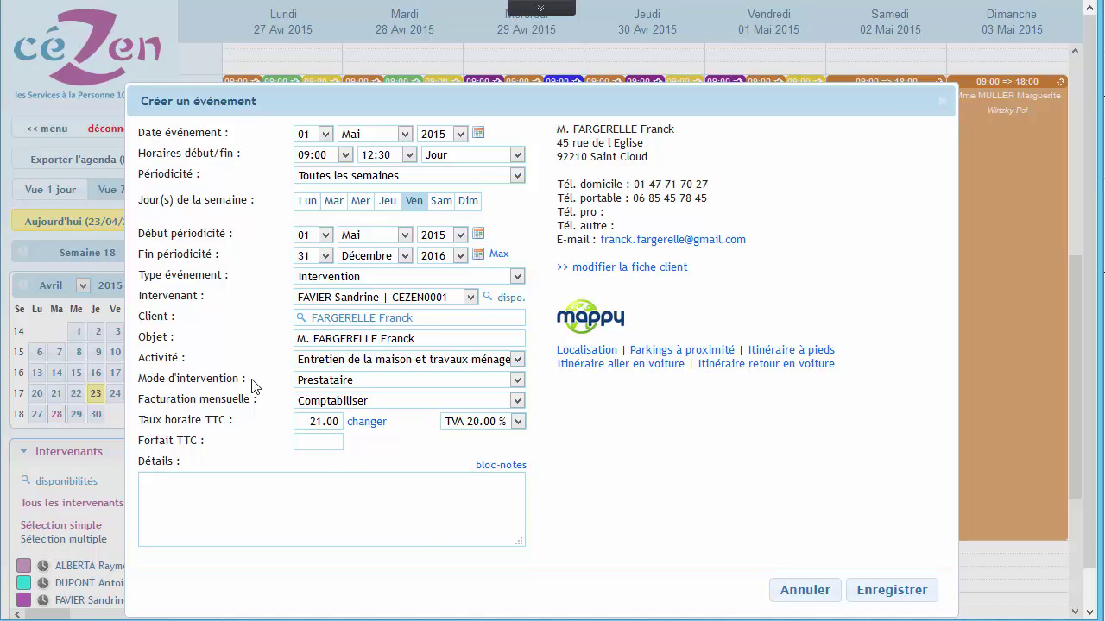
Choose Prestataire as the intervention mode, Comptabiliser for monthly billing and TVA 20.00 % for the hourly rate
{"action": "left_click", "coordinate": [309, 383]}
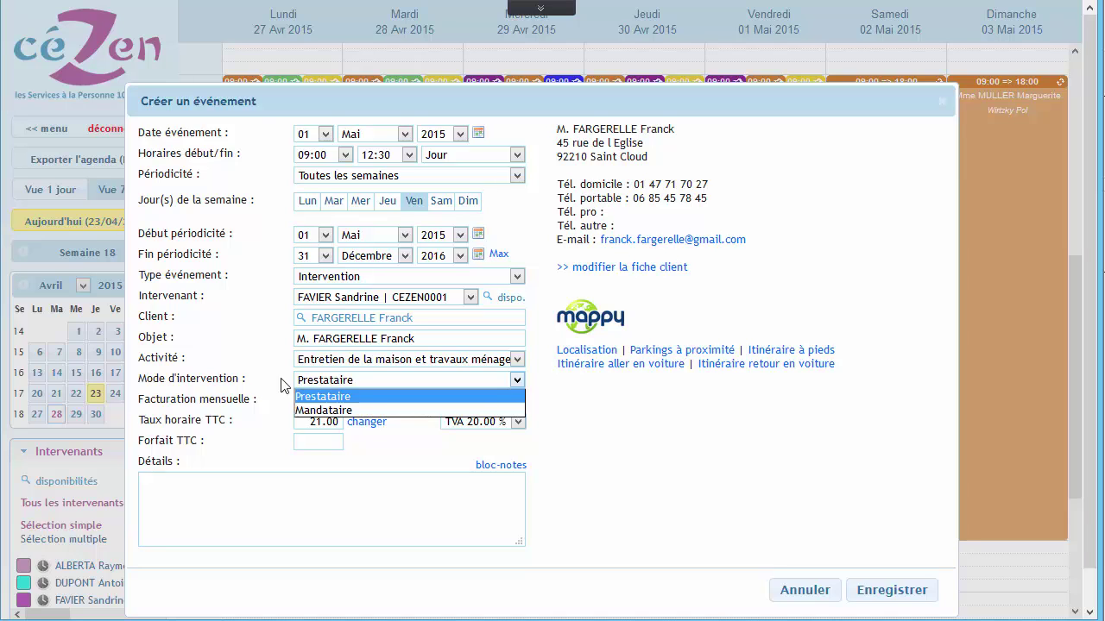
{"action": "left_click", "coordinate": [324, 397]}
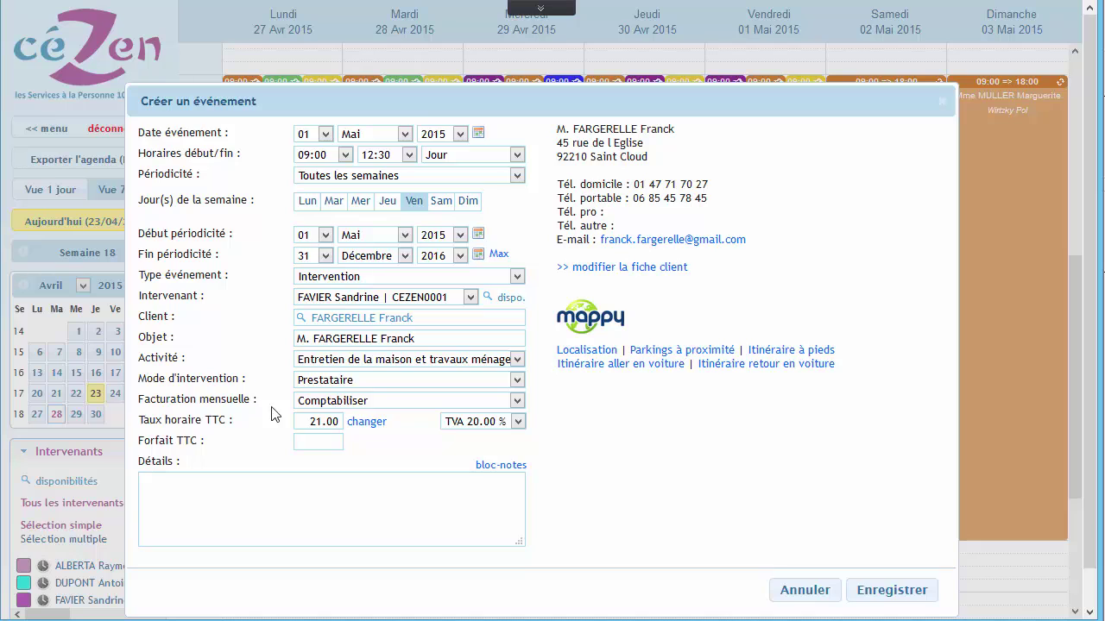
{"action": "left_click", "coordinate": [313, 403]}
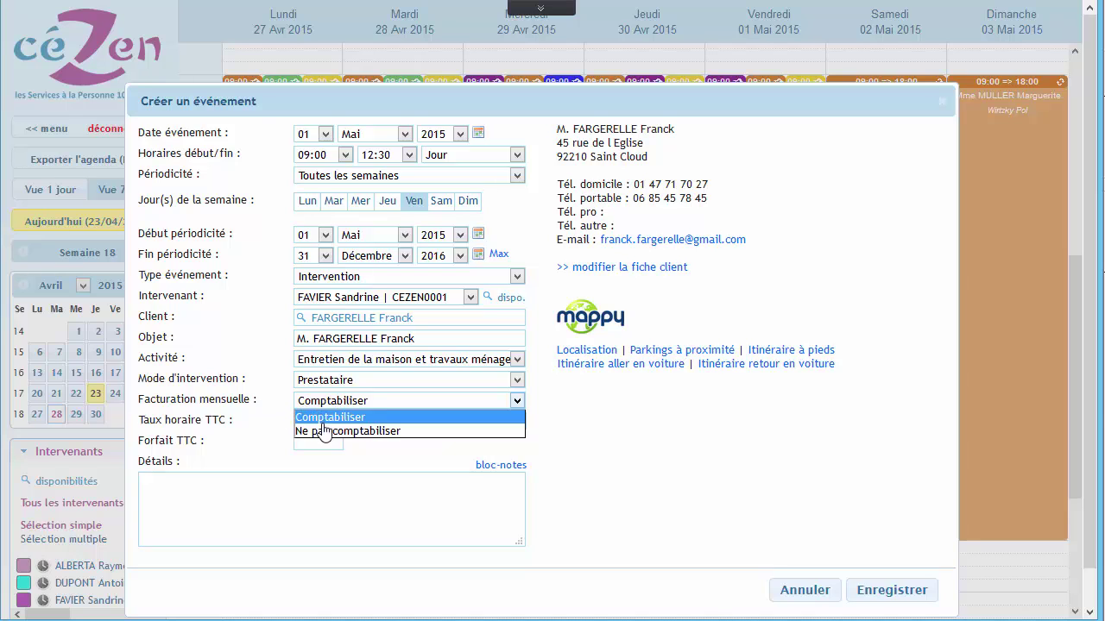
{"action": "left_click", "coordinate": [294, 416]}
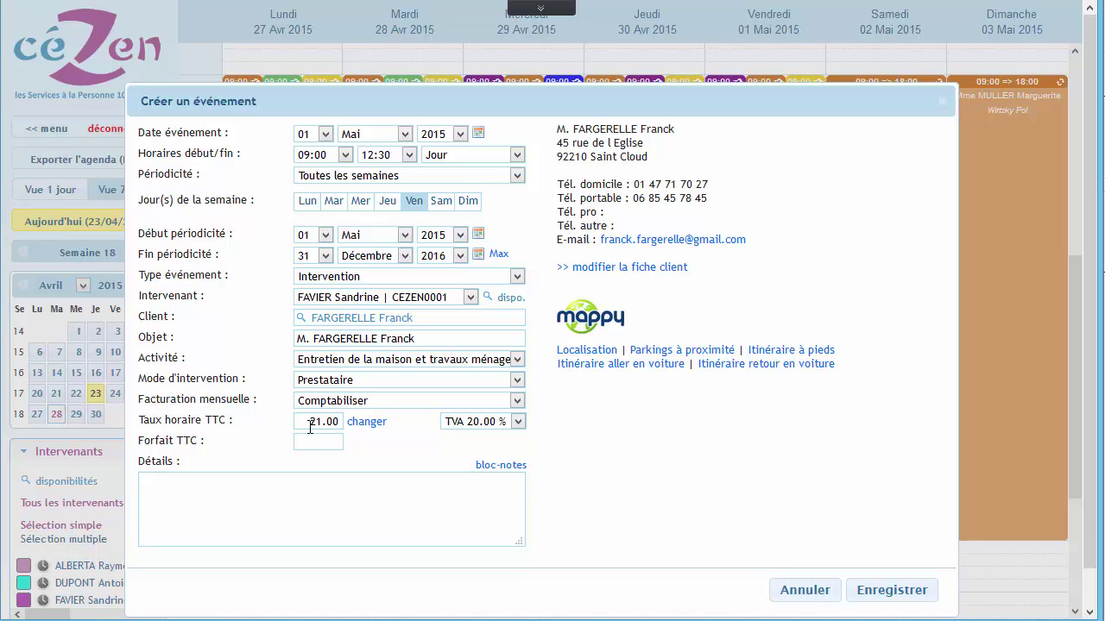
{"action": "left_click", "coordinate": [455, 429]}
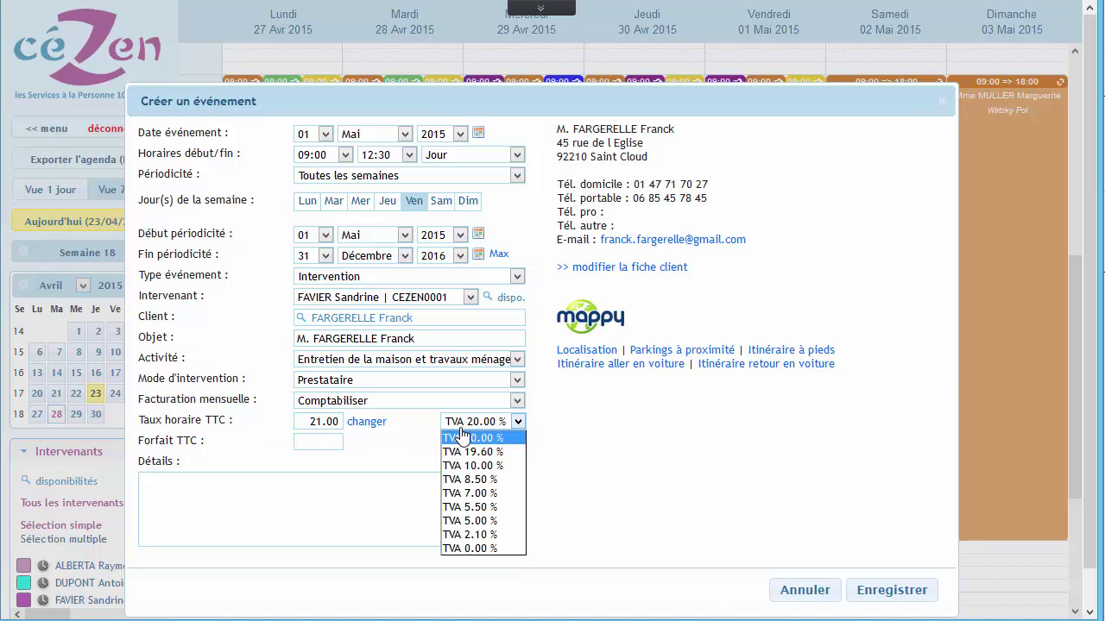
{"action": "left_click", "coordinate": [460, 437]}
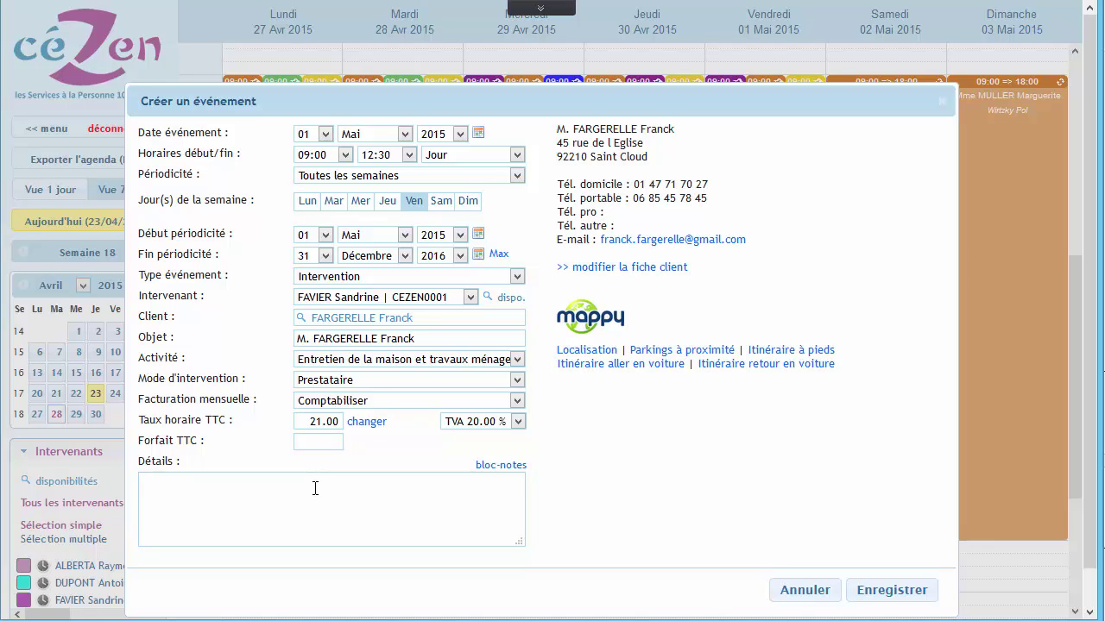
Save the weekly event, and move Friday 01 Mai's 09:00–12:00 occurrence to 12:00–15:00, detaching it from its series
{"action": "left_click", "coordinate": [874, 594]}
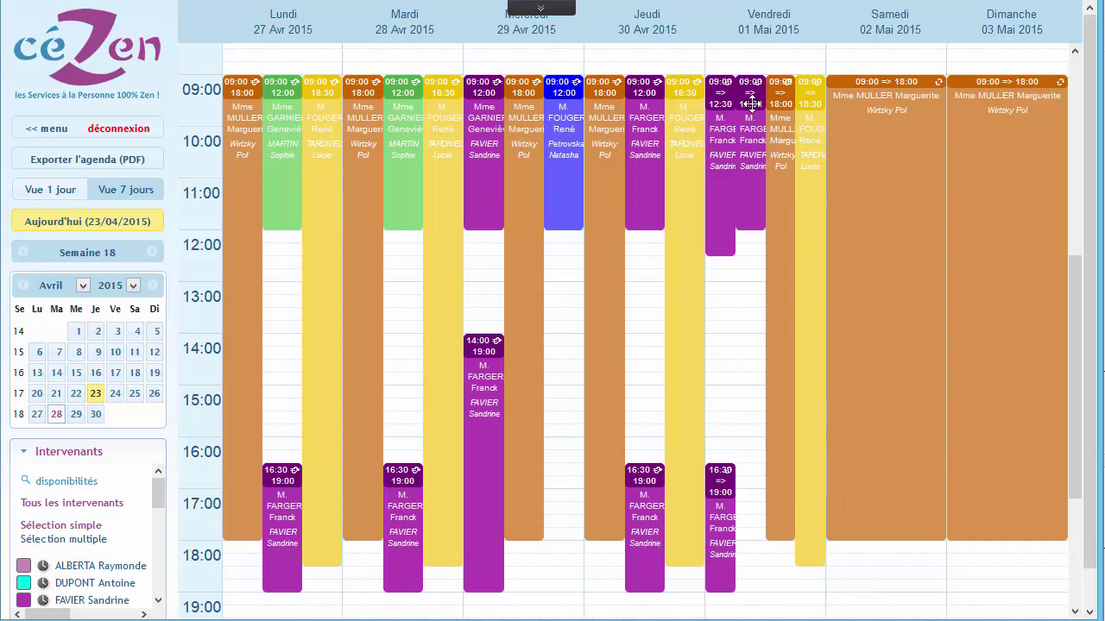
{"action": "left_click_drag", "start_coordinate": [751, 117], "coordinate": [747, 253]}
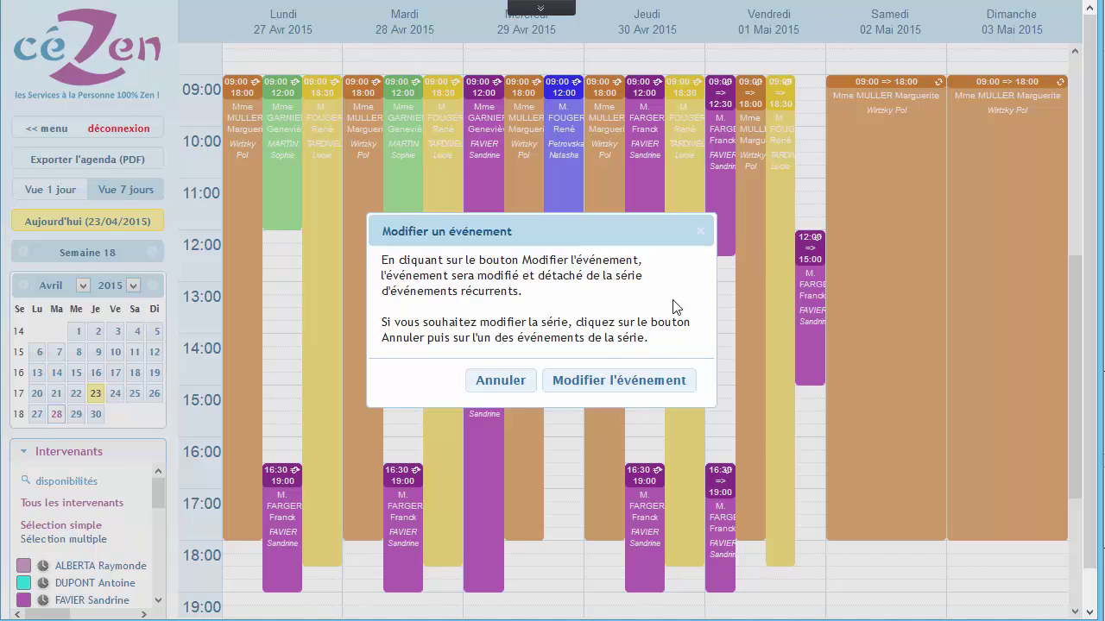
{"action": "left_click", "coordinate": [632, 388]}
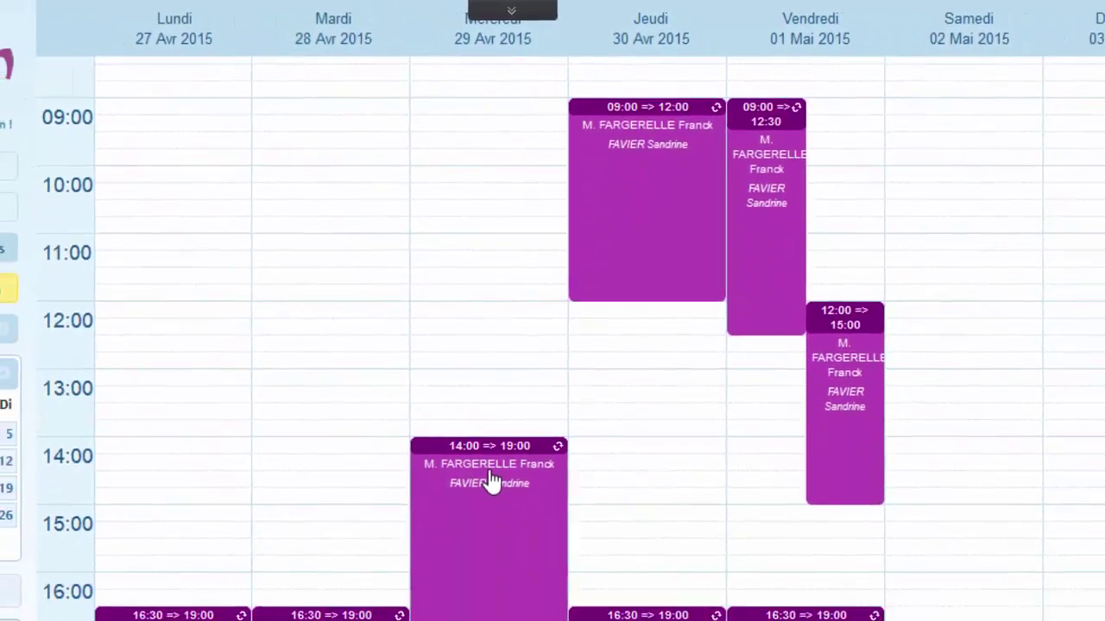
Set the start time of the client's Wednesday 29 Avril intervention to 12:30, applying the change to this event only
{"action": "left_click", "coordinate": [490, 482]}
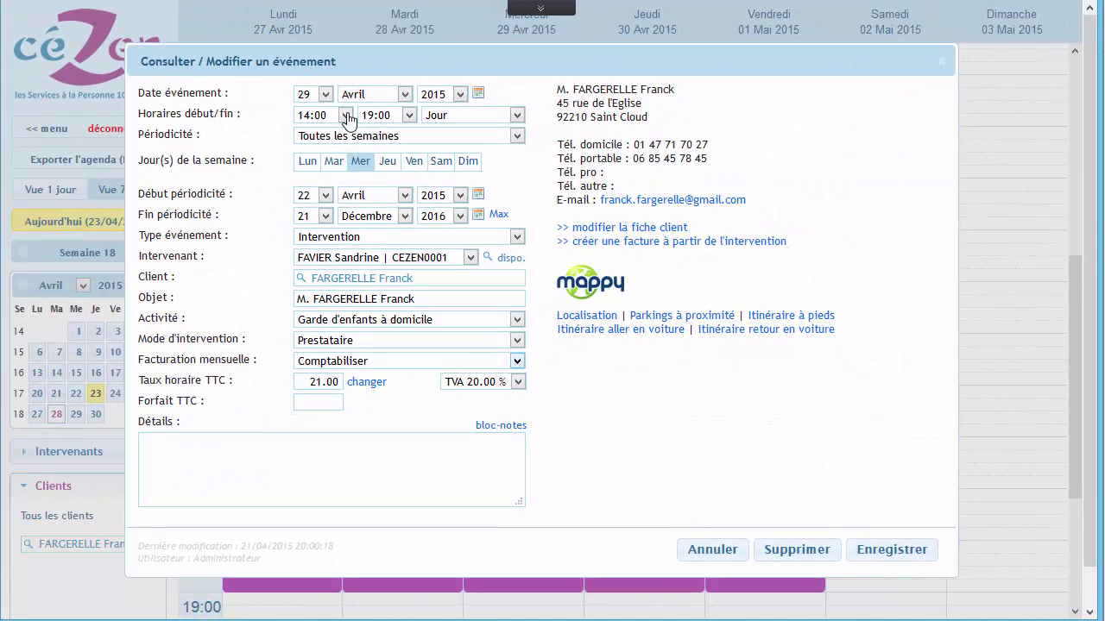
{"action": "left_click", "coordinate": [347, 119]}
{"action": "left_click", "coordinate": [319, 143]}
{"action": "left_click", "coordinate": [881, 559]}
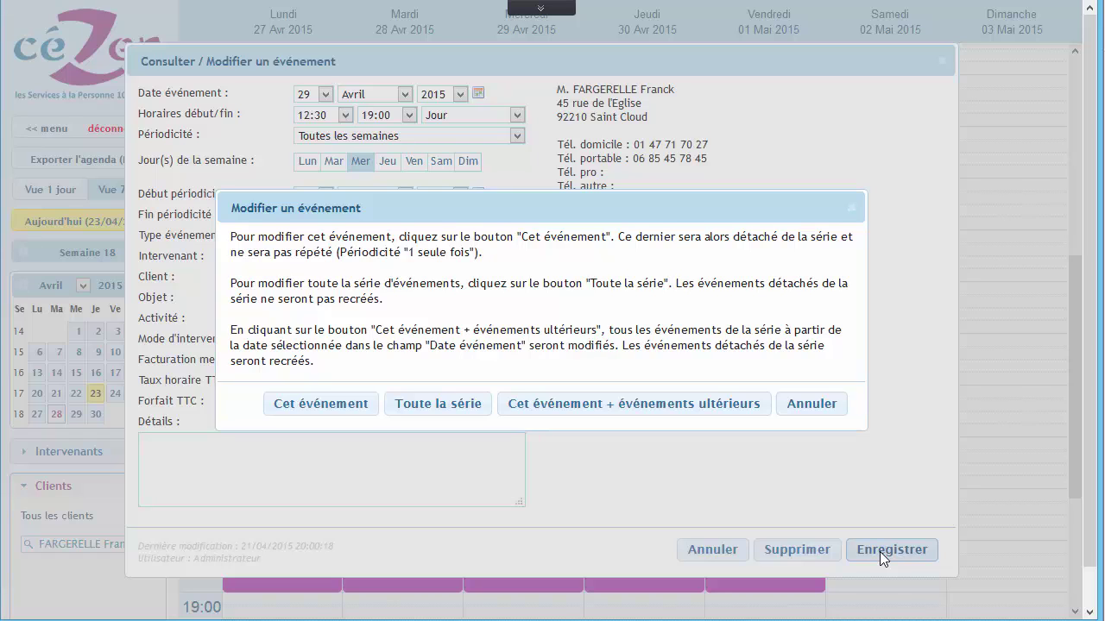
{"action": "left_click", "coordinate": [343, 408]}
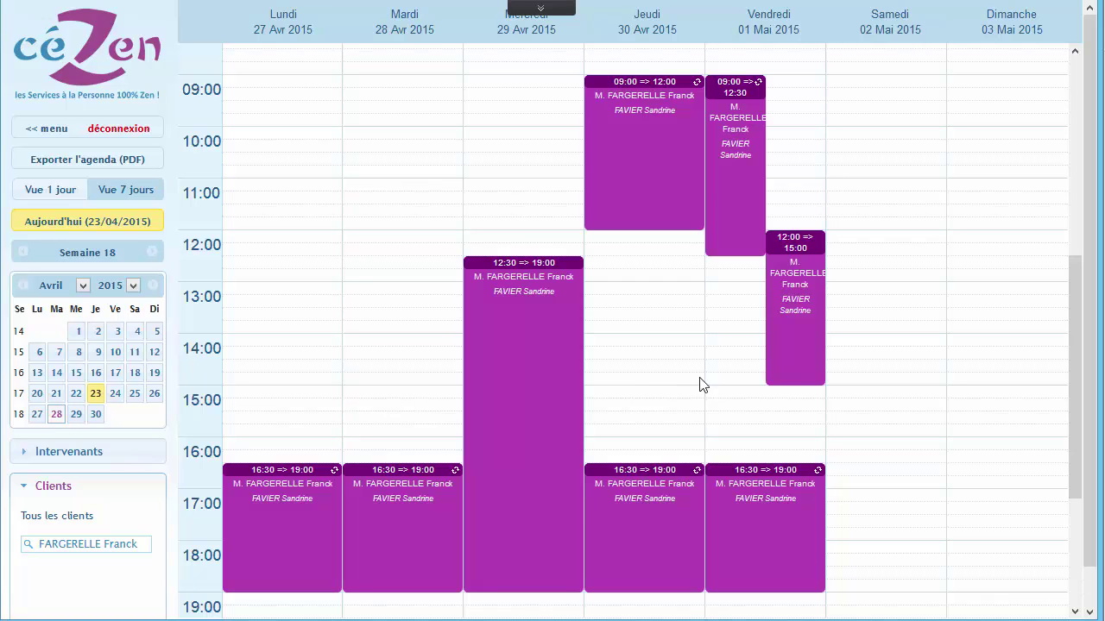
Delete the one-off 12:00–15:00 intervention on Friday 01 Mai
{"action": "double_click", "coordinate": [785, 302]}
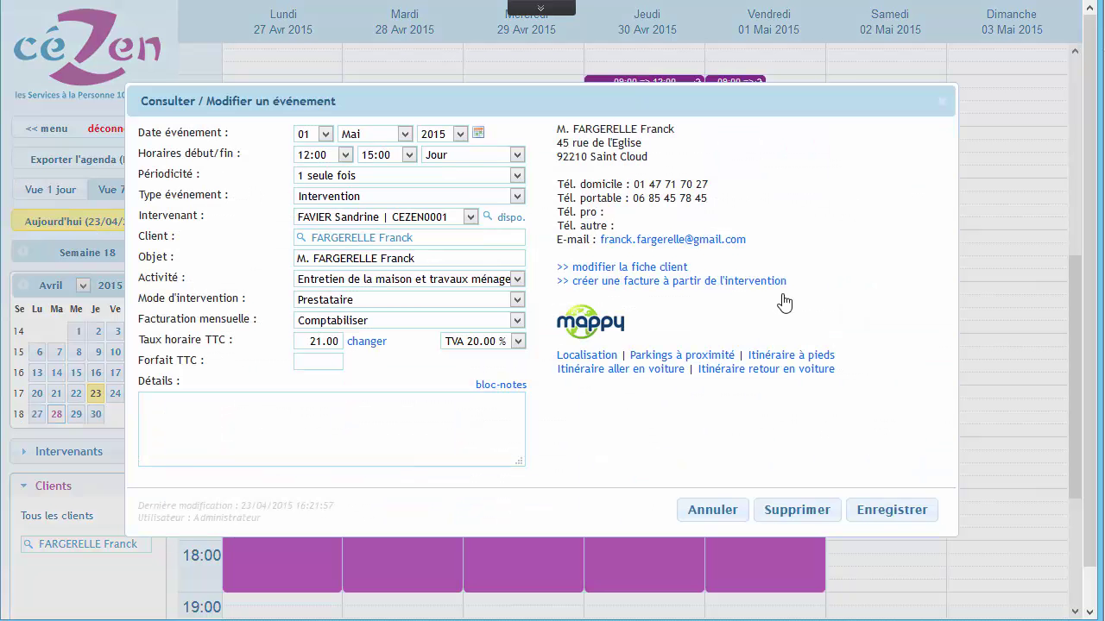
{"action": "left_click", "coordinate": [798, 509]}
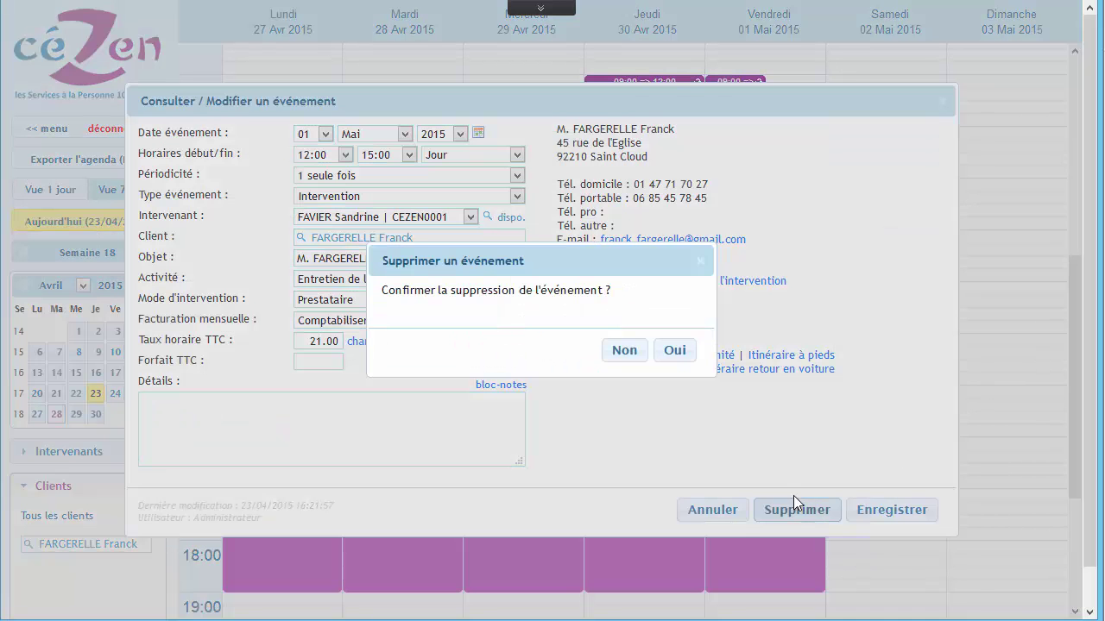
{"action": "left_click", "coordinate": [677, 351]}
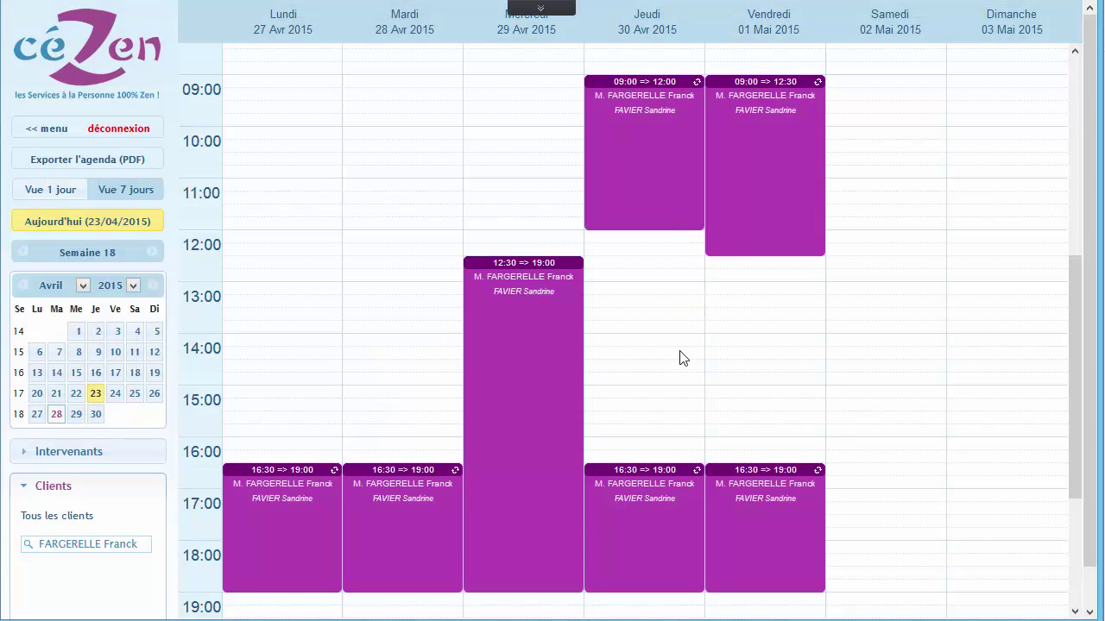
Review the deletion choices for the recurring Thursday 30 Avril morning intervention, and close it without deleting anything
{"action": "left_click", "coordinate": [653, 147]}
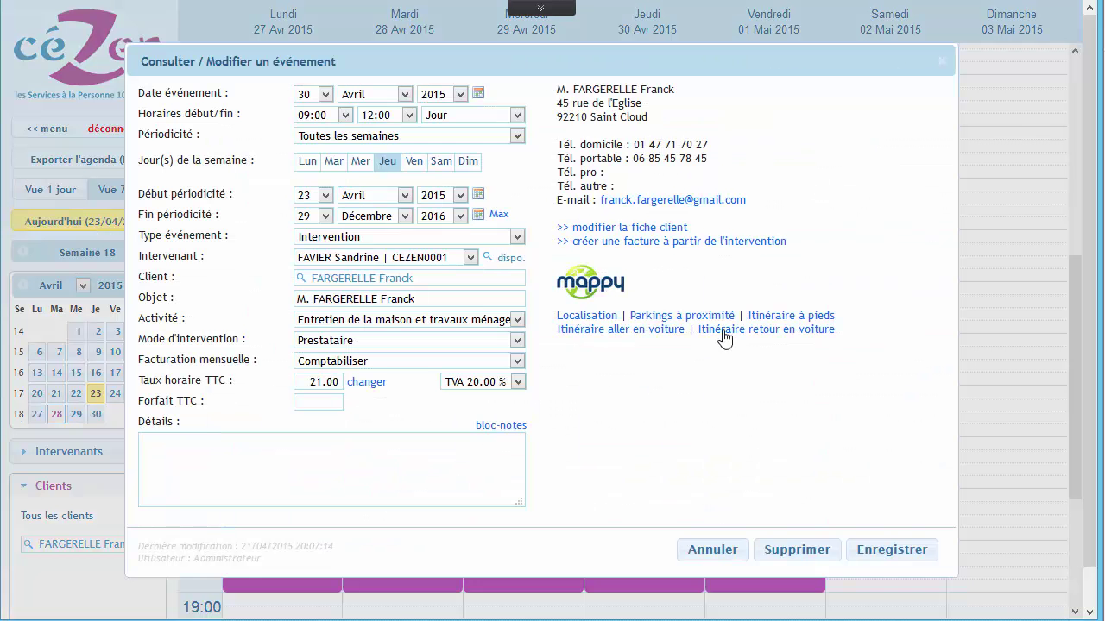
{"action": "left_click", "coordinate": [818, 553]}
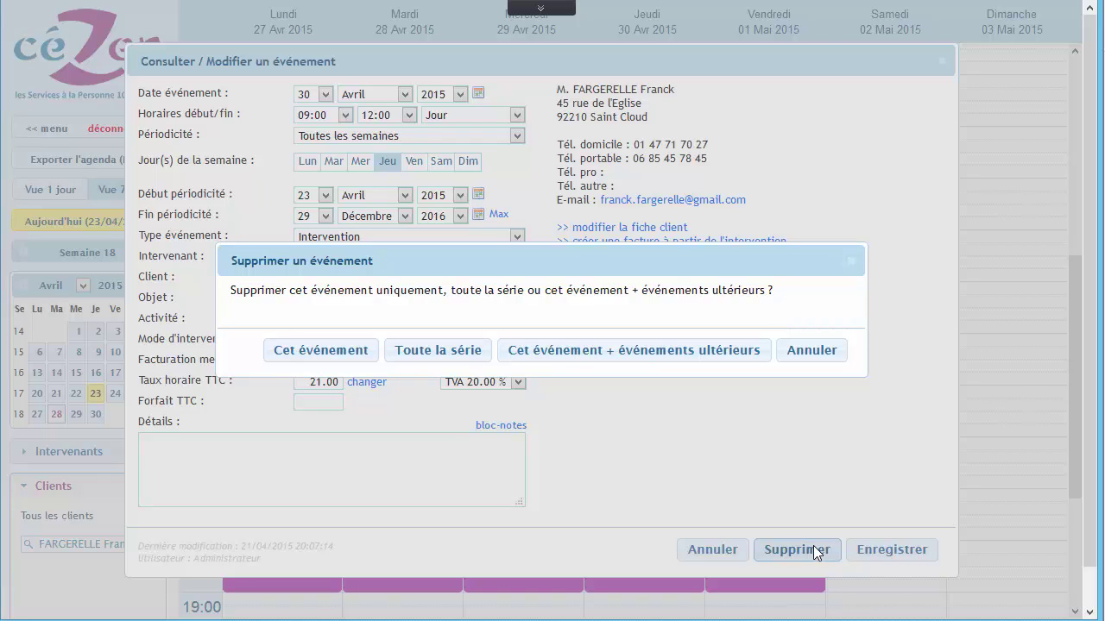
{"action": "left_click", "coordinate": [809, 357]}
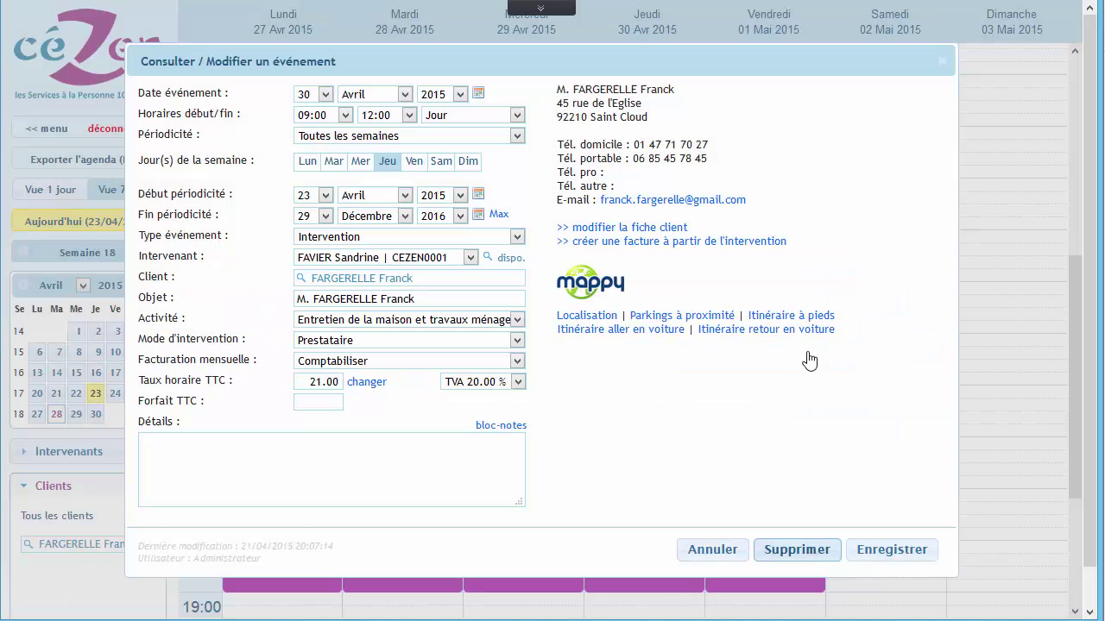
{"action": "left_click", "coordinate": [721, 553]}
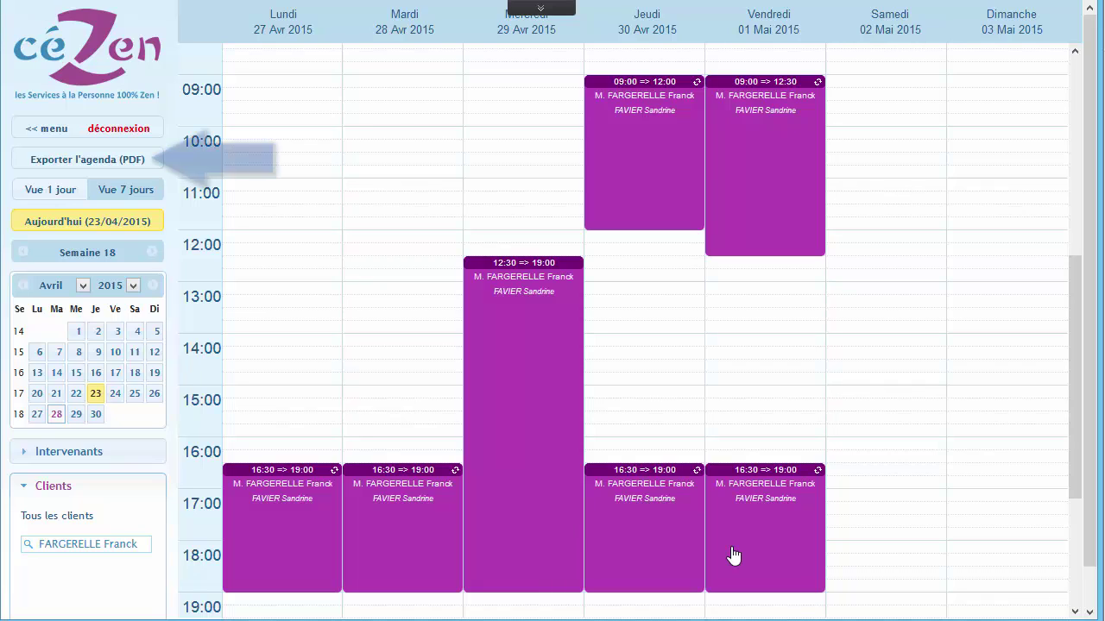
Review the client, intervenant and format choices of the PDF agenda export, keeping Avril 2015, Tous les clients, Tous les intervenants and Calendrier simple
{"action": "left_click", "coordinate": [97, 169]}
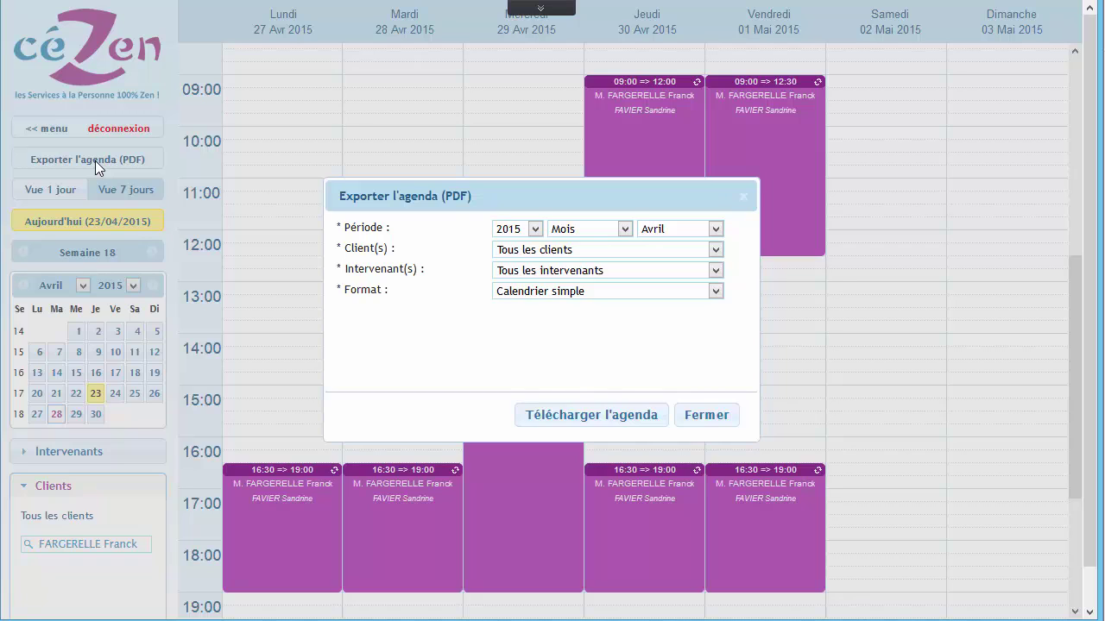
{"action": "left_click", "coordinate": [627, 251]}
{"action": "left_click", "coordinate": [456, 271]}
{"action": "left_click", "coordinate": [529, 274]}
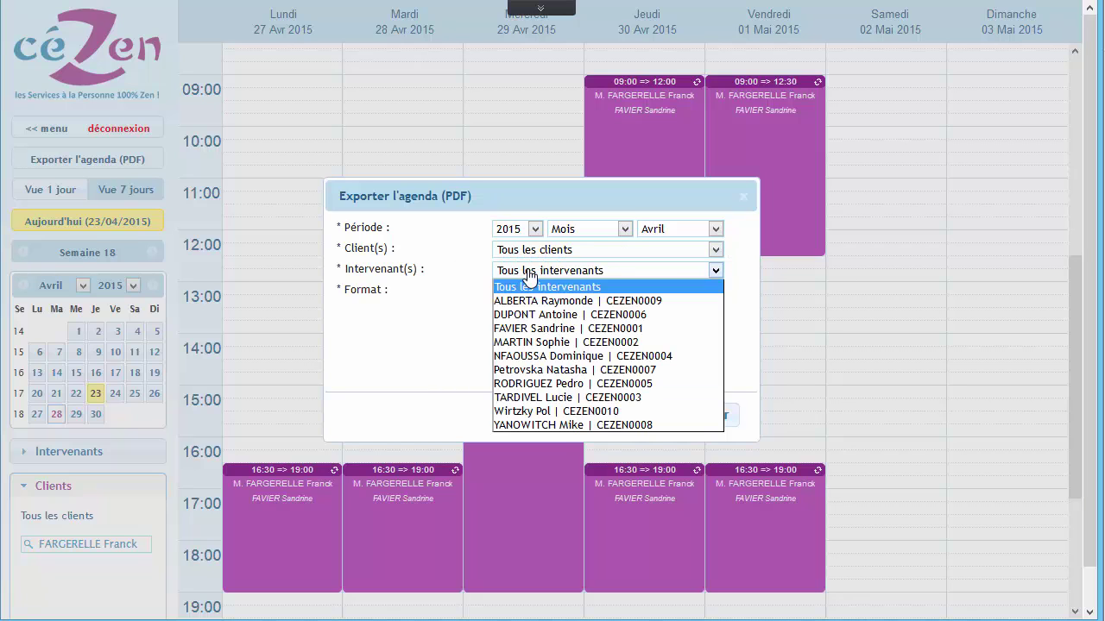
{"action": "left_click", "coordinate": [447, 275]}
{"action": "left_click", "coordinate": [532, 296]}
{"action": "left_click", "coordinate": [460, 300]}
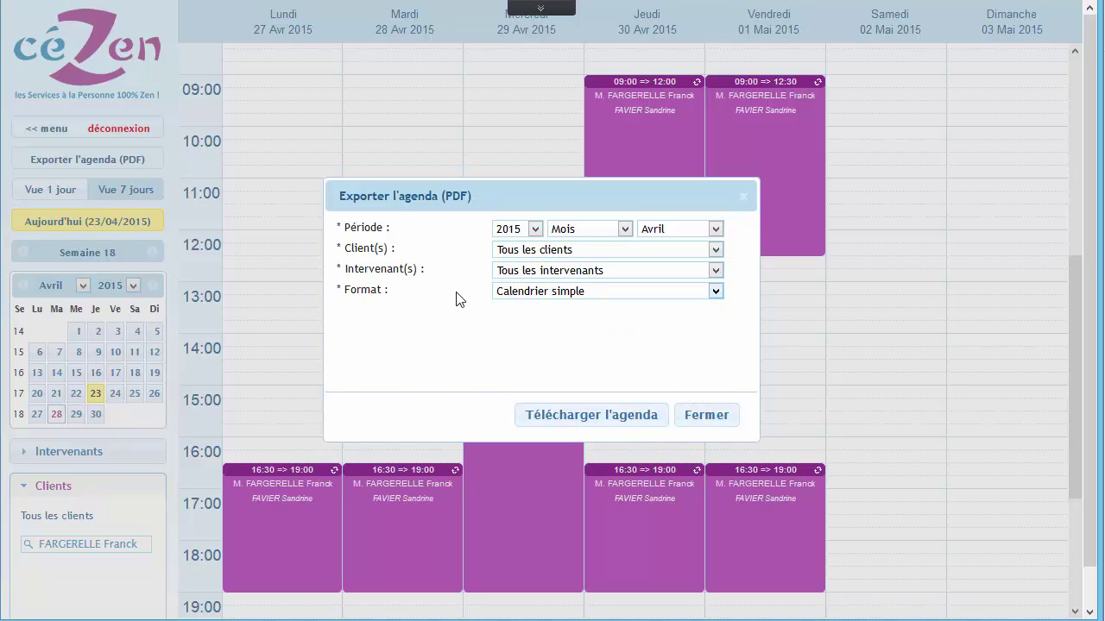
Download the agenda of all intervenants as a PDF, open it in Adobe Reader, browse its weekly pages and close it
{"action": "left_click", "coordinate": [553, 420]}
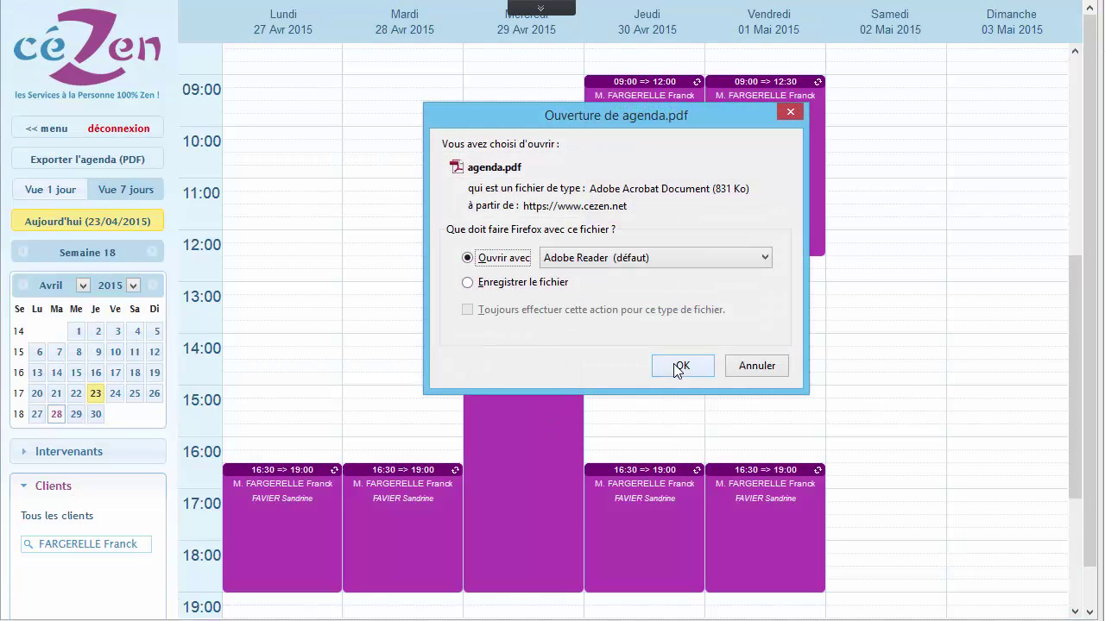
{"action": "left_click", "coordinate": [676, 366]}
{"action": "scroll", "coordinate": [697, 370], "scroll_direction": "down", "scroll_amount": 10}
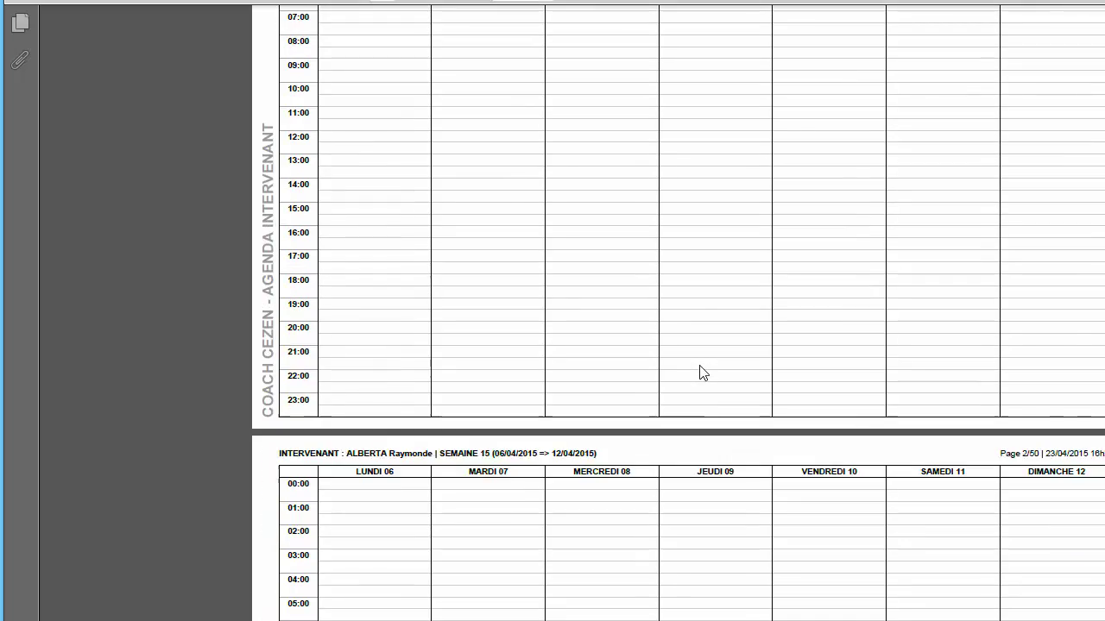
{"action": "scroll", "coordinate": [691, 366], "scroll_direction": "down", "scroll_amount": 20}
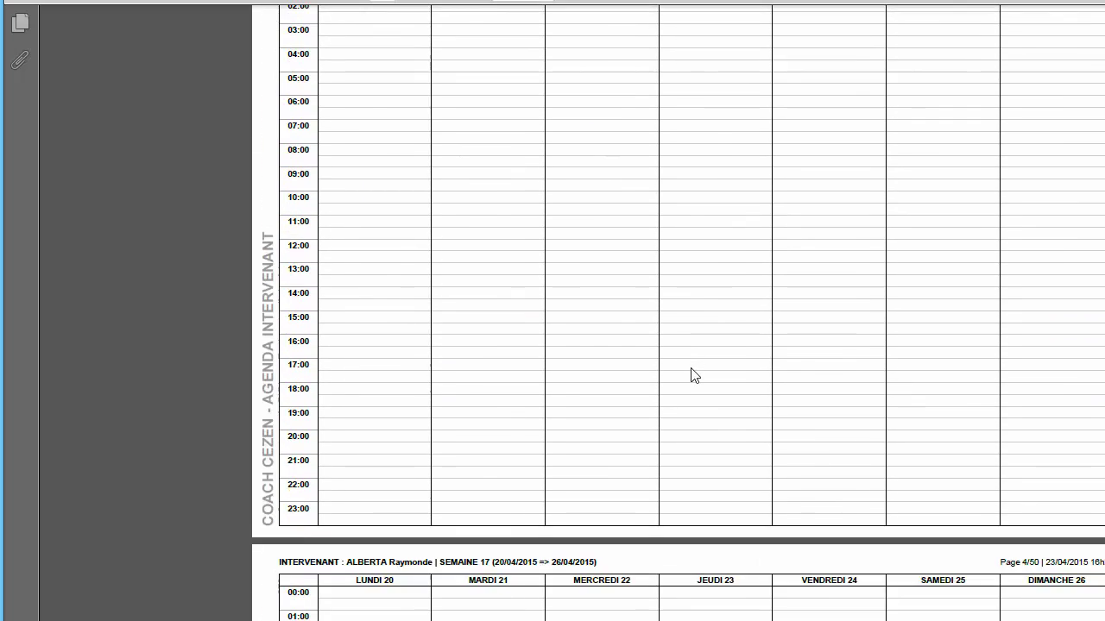
{"action": "scroll", "coordinate": [691, 376], "scroll_direction": "down", "scroll_amount": 18}
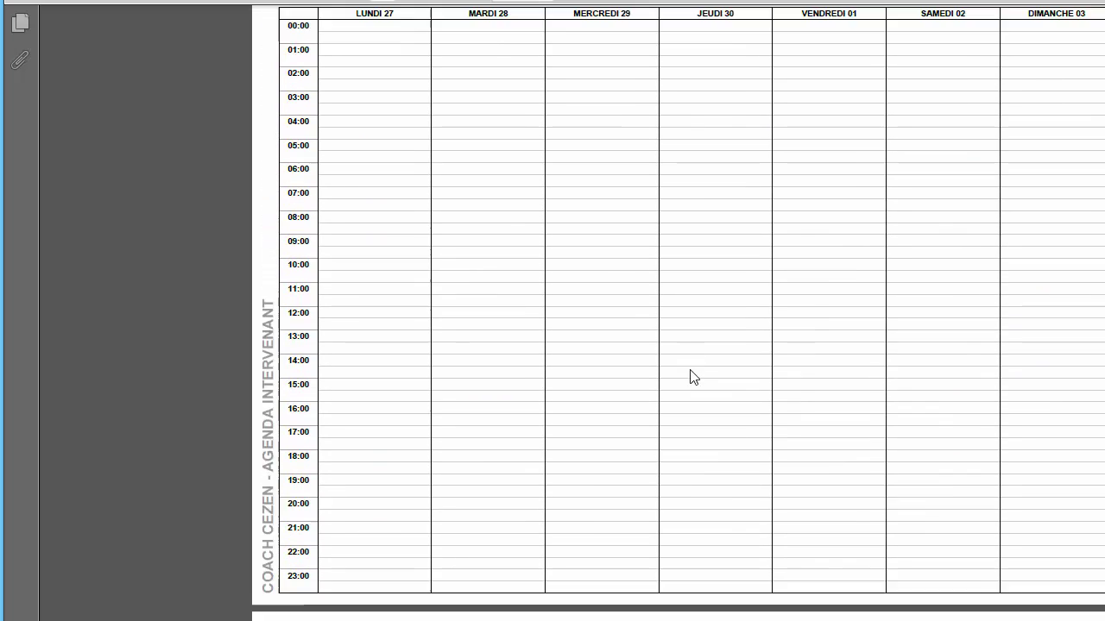
{"action": "left_click", "coordinate": [1100, 3]}
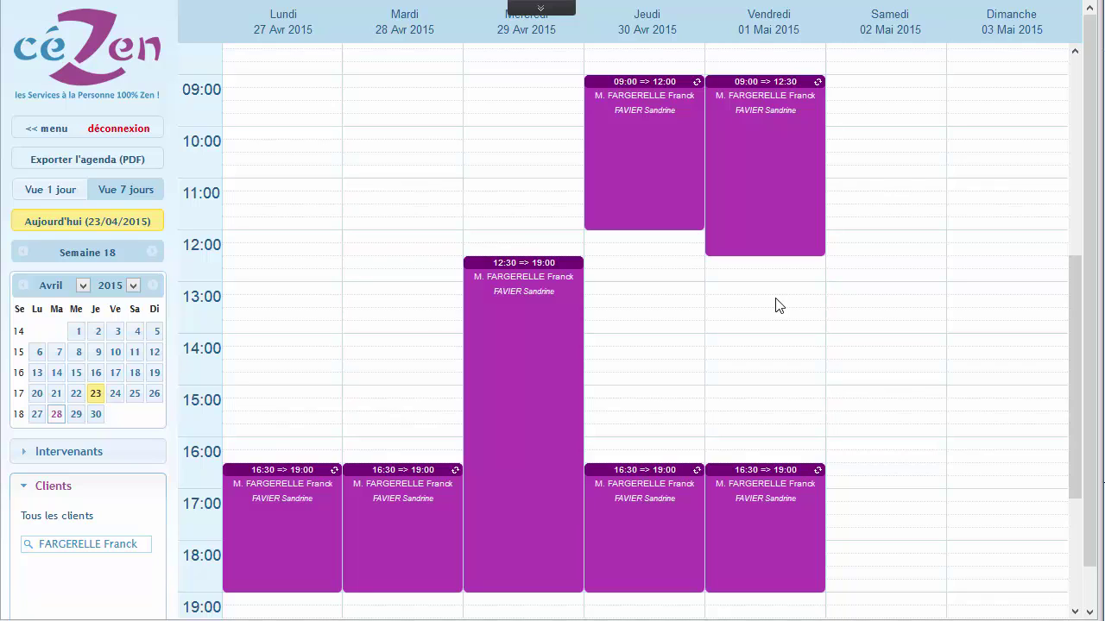
Set up another PDF agenda export for the filtered client's intervenant only, in the format Calendrier avec coordonnées clients
{"action": "left_click", "coordinate": [86, 164]}
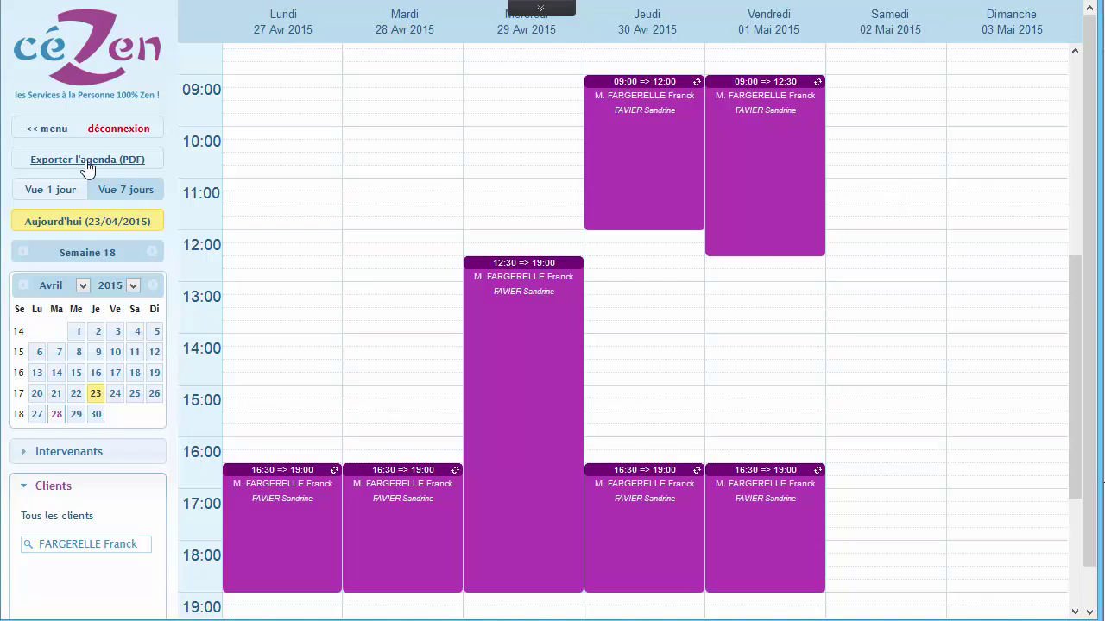
{"action": "left_click", "coordinate": [527, 270]}
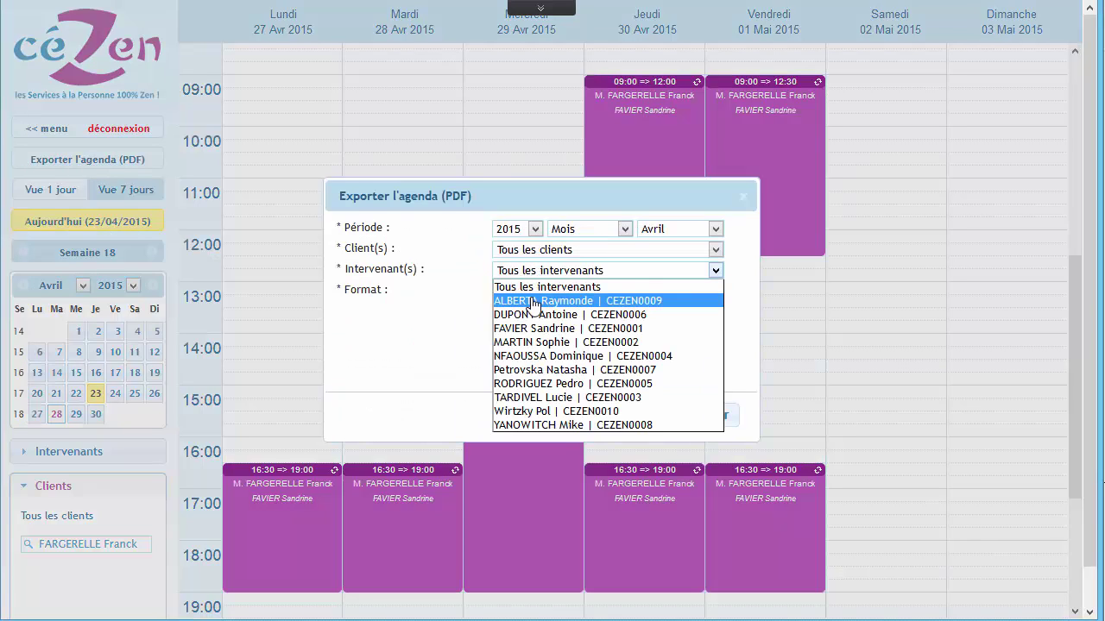
{"action": "left_click", "coordinate": [532, 329]}
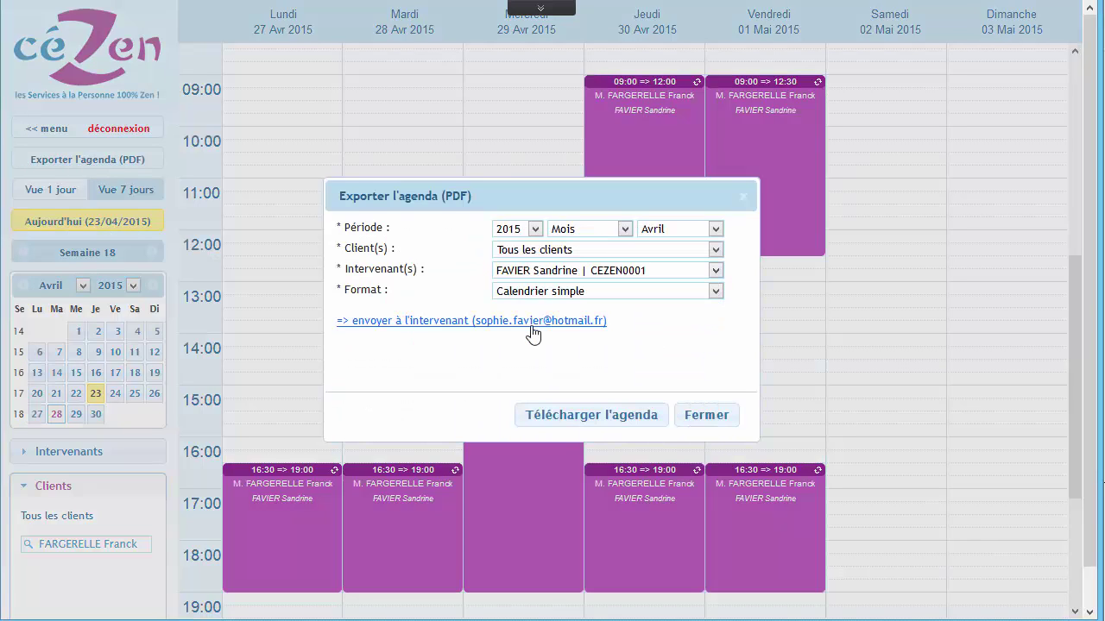
{"action": "left_click", "coordinate": [615, 294]}
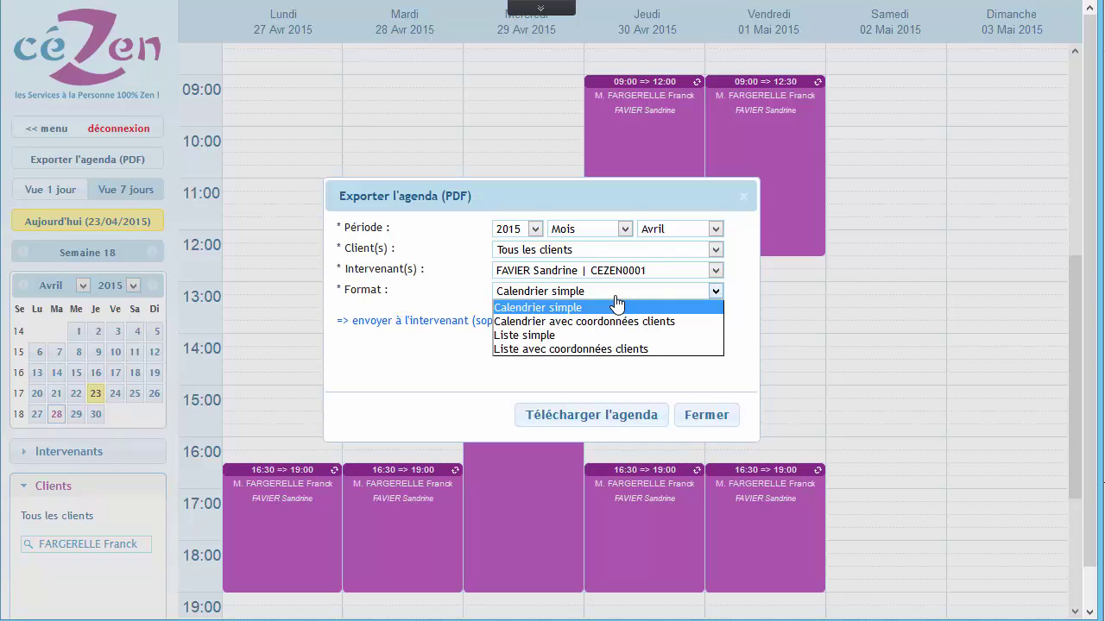
{"action": "left_click", "coordinate": [621, 321]}
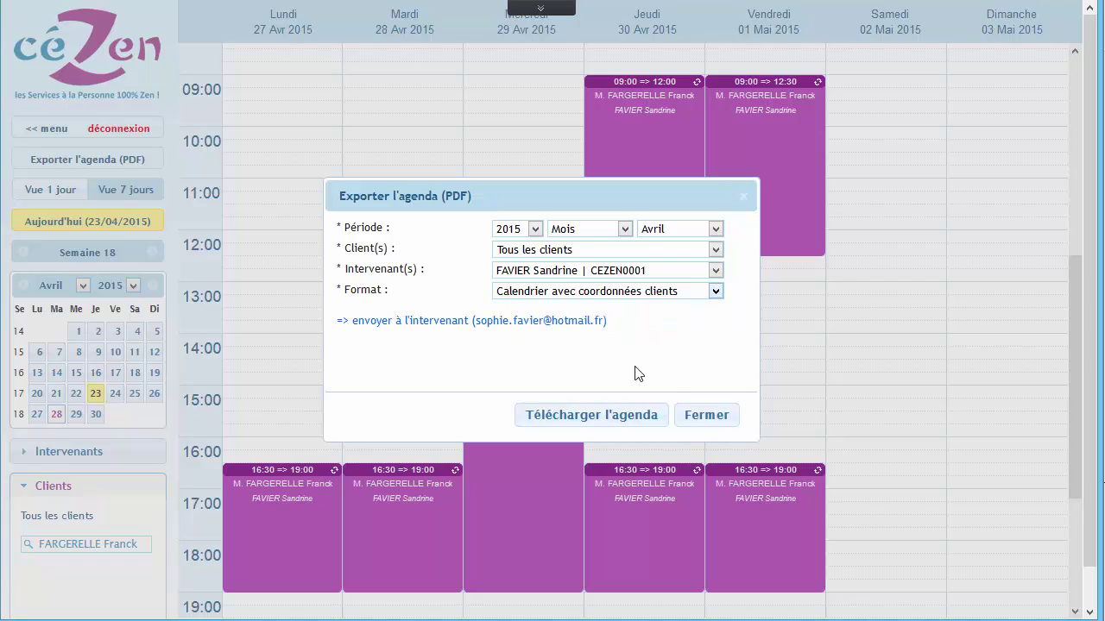
Download the single intervenant's agenda, open it in Adobe Reader, look through its pages and close it
{"action": "left_click", "coordinate": [617, 417]}
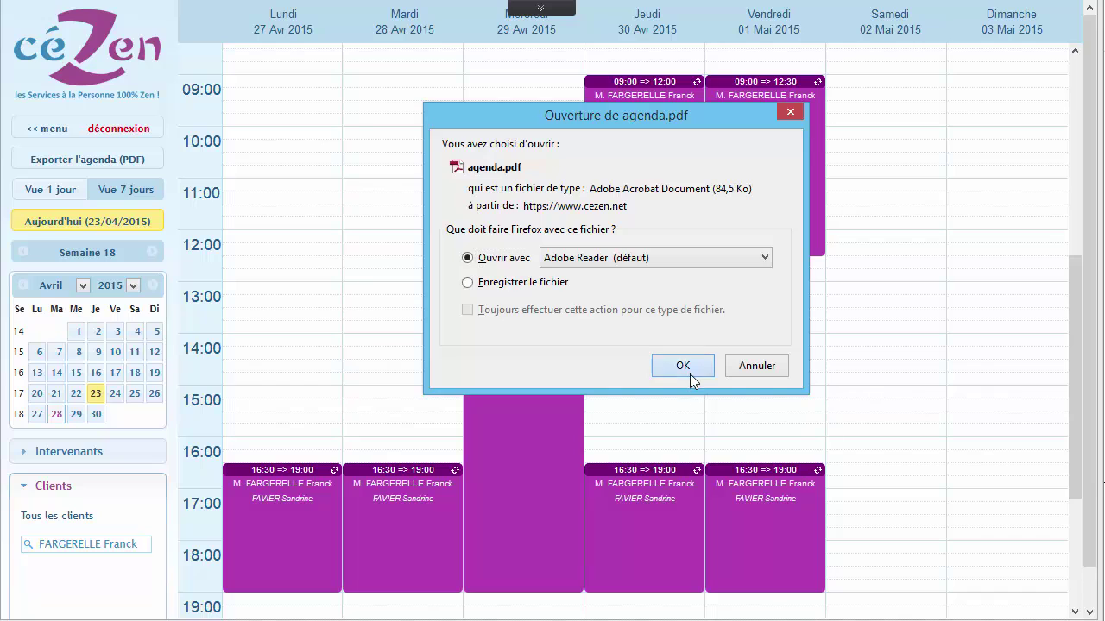
{"action": "left_click", "coordinate": [690, 374]}
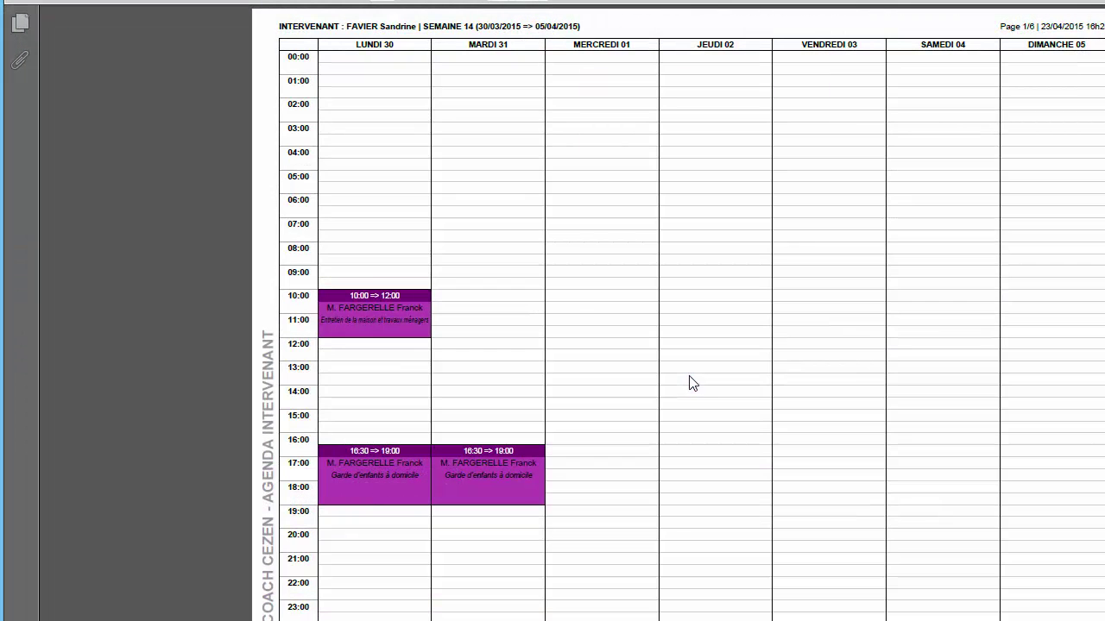
{"action": "scroll", "coordinate": [692, 384], "scroll_direction": "down", "scroll_amount": 15}
{"action": "scroll", "coordinate": [690, 389], "scroll_direction": "up", "scroll_amount": 15}
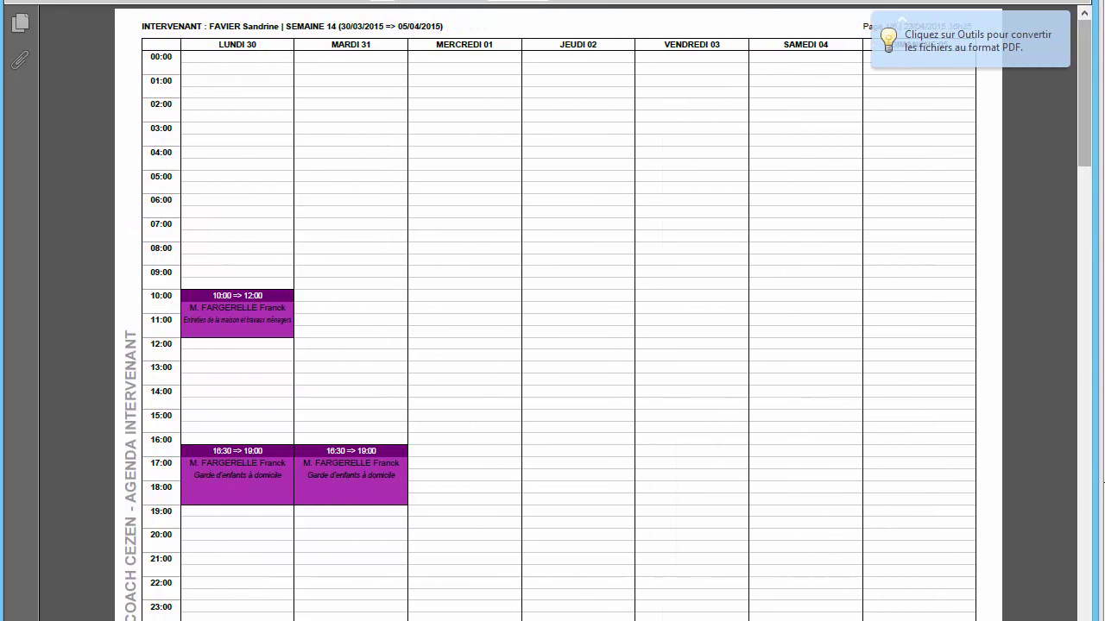
{"action": "left_click", "coordinate": [1079, 0]}
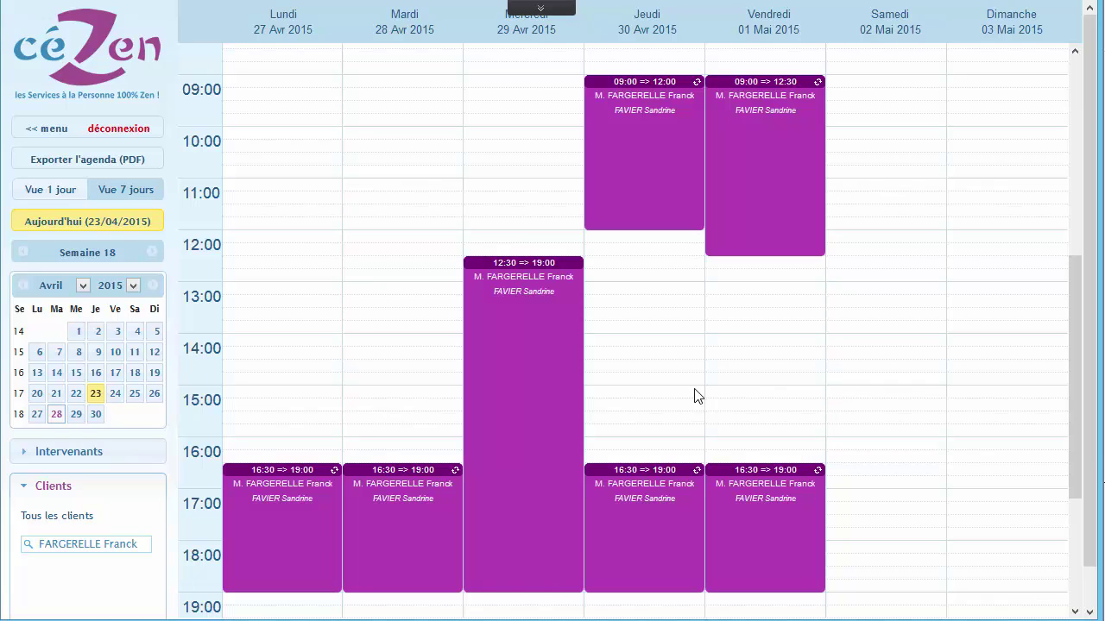
Return to the céZen home page and open the Aide et Contact page
{"action": "left_click", "coordinate": [82, 70]}
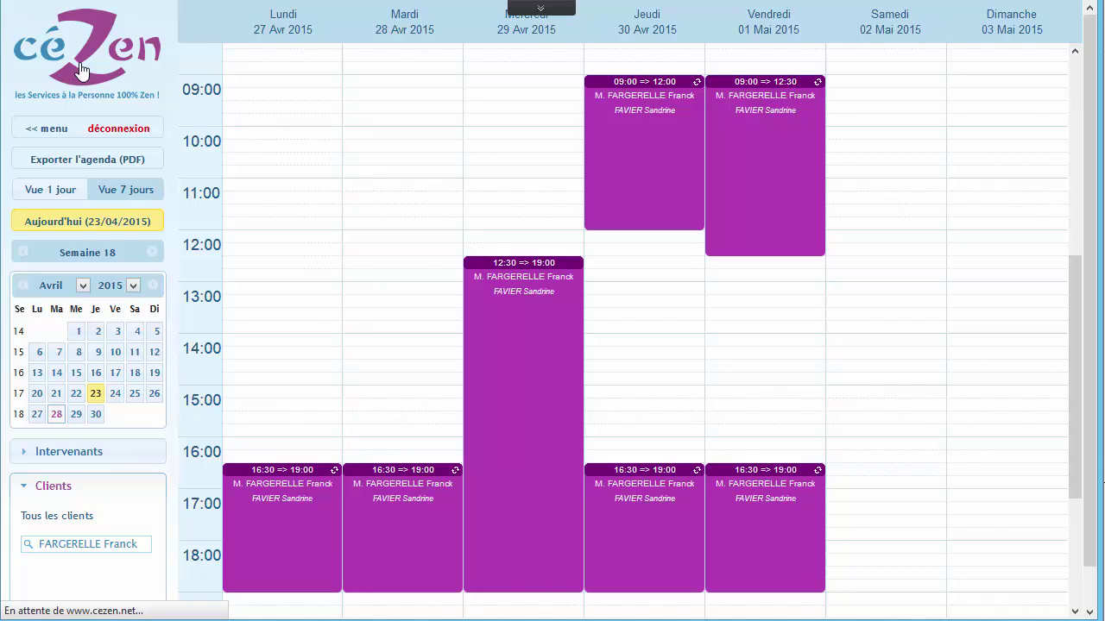
{"action": "left_click", "coordinate": [877, 10]}
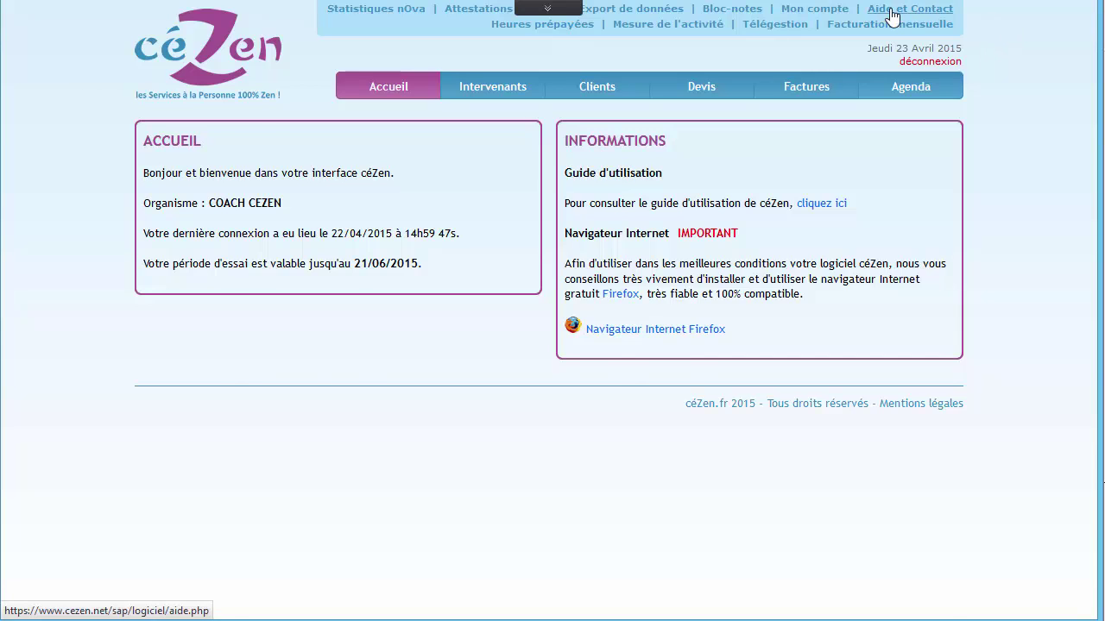